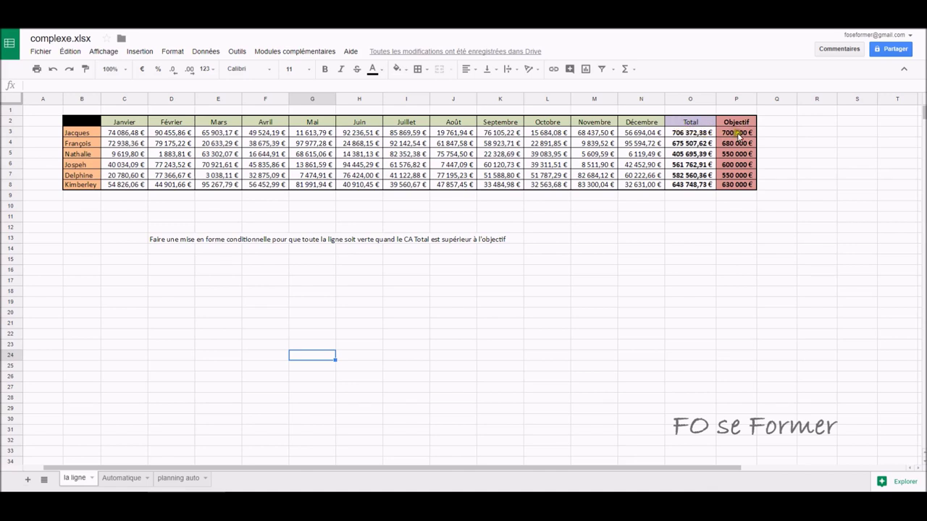
Select C3:O8 and add a conditional formatting rule with the condition 'La formule personnalisée est'.
left_click(693, 134)
left_click_drag(138, 135, 394, 157)
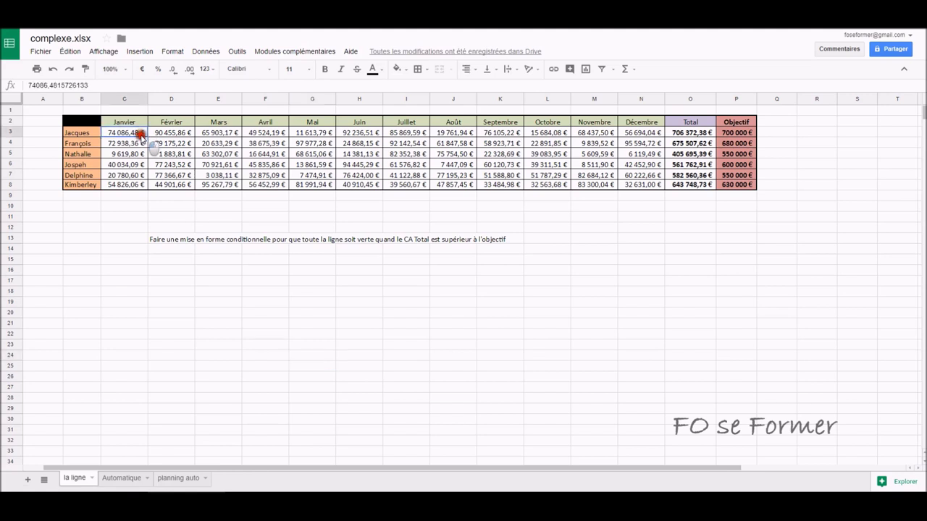
left_click_drag(393, 158, 683, 185)
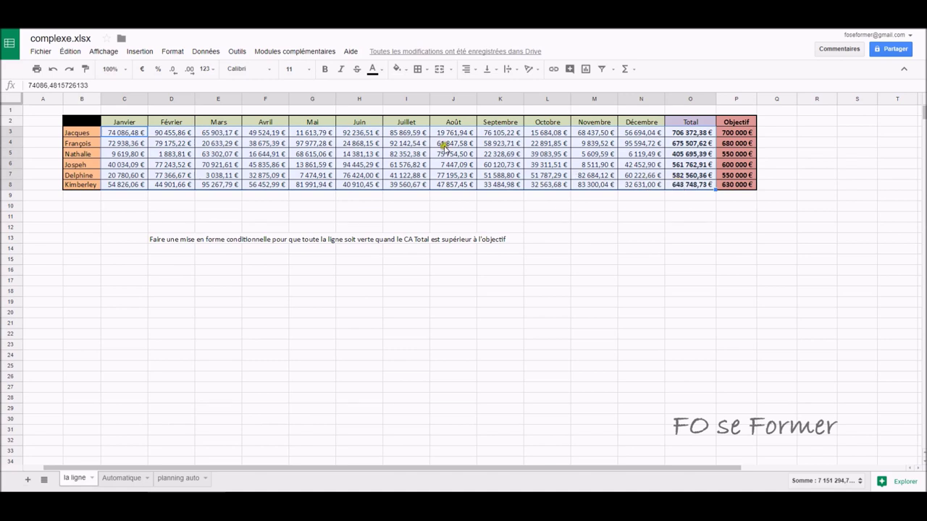
left_click(176, 51)
left_click(176, 51)
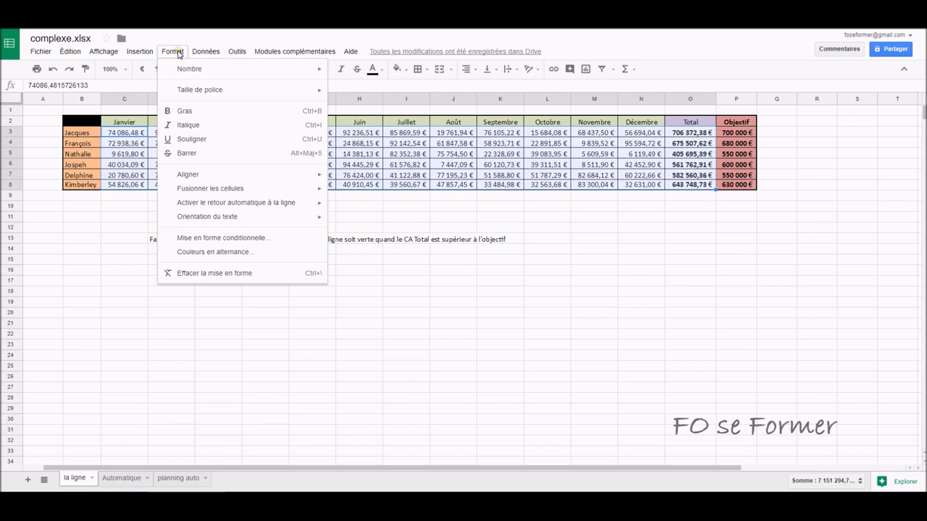
left_click(215, 245)
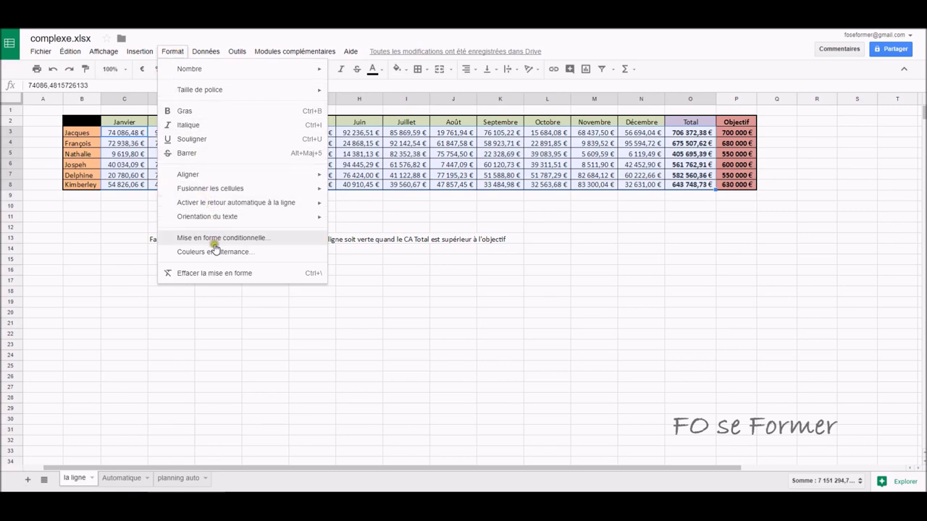
left_click(217, 244)
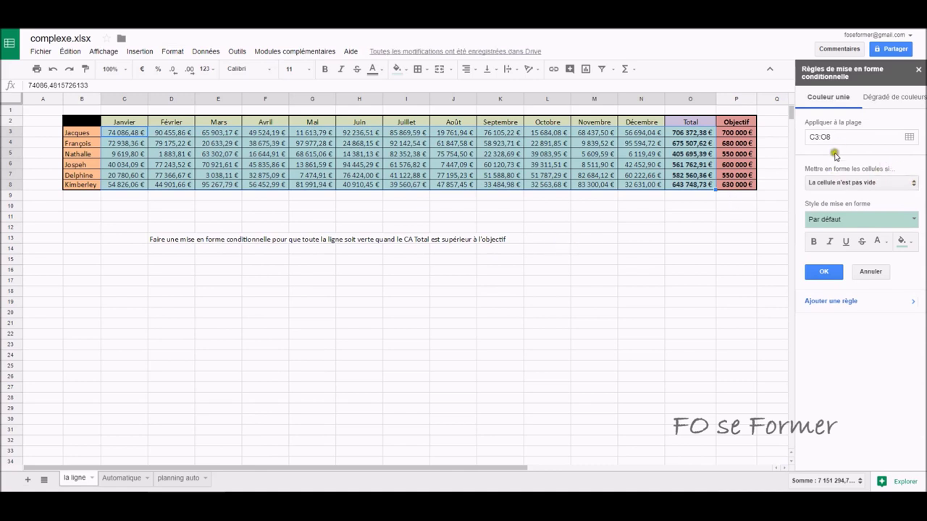
left_click(905, 184)
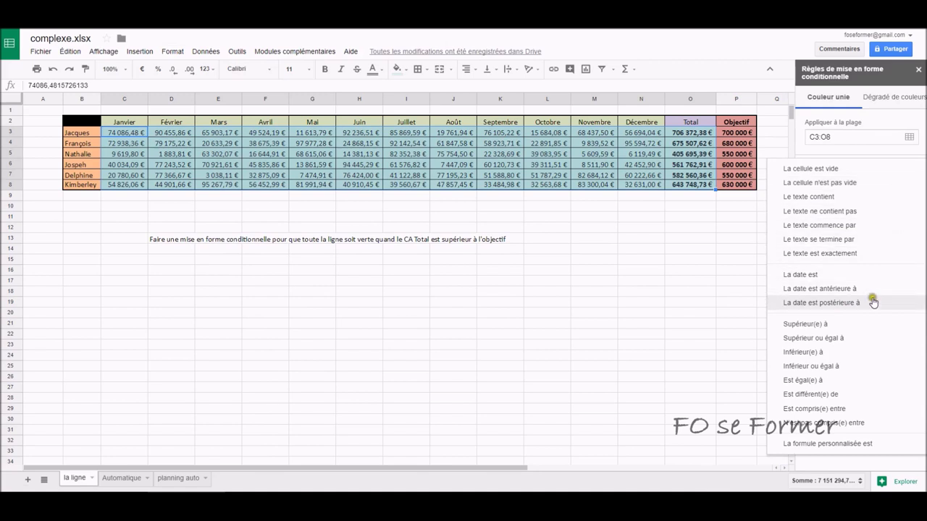
left_click(837, 444)
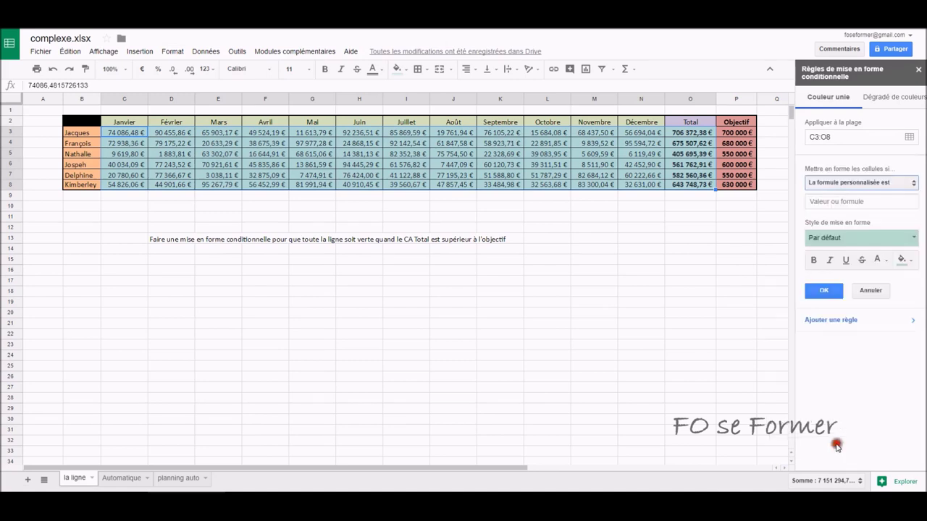
Enter the custom formula =O3>P3 and anchor its columns with $ to give =$O3>$P3.
left_click(858, 205)
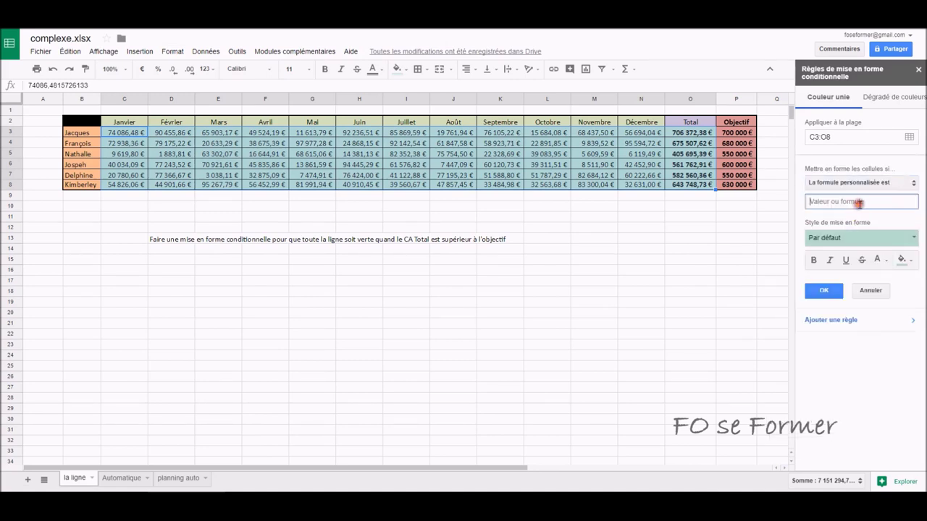
type("=O")
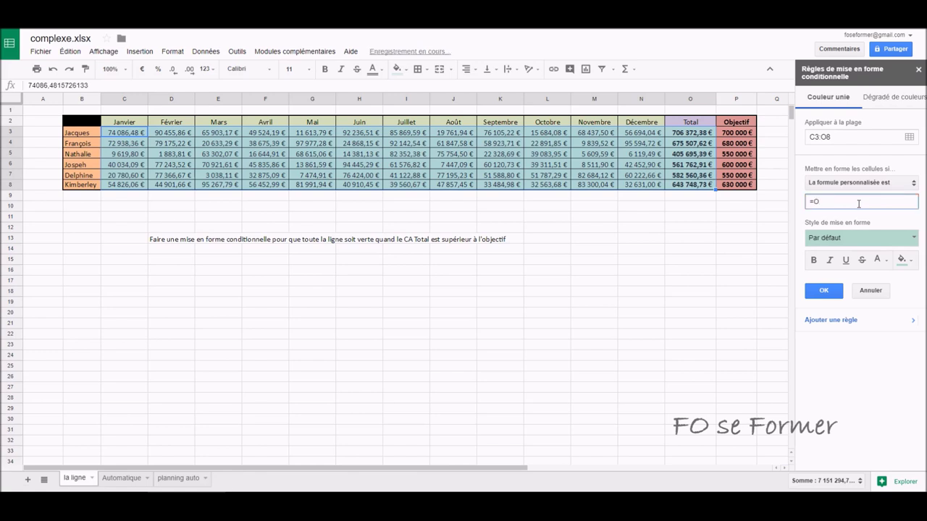
type("3>")
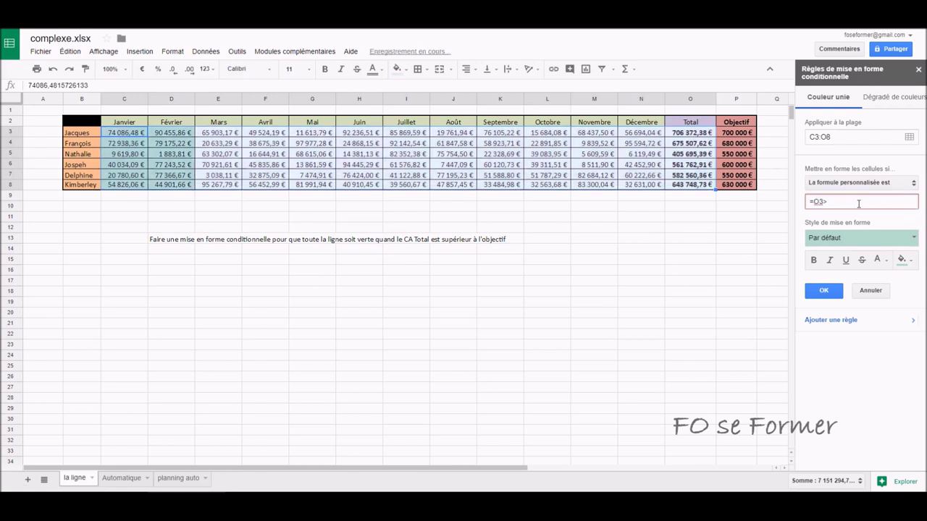
type("P")
type("3")
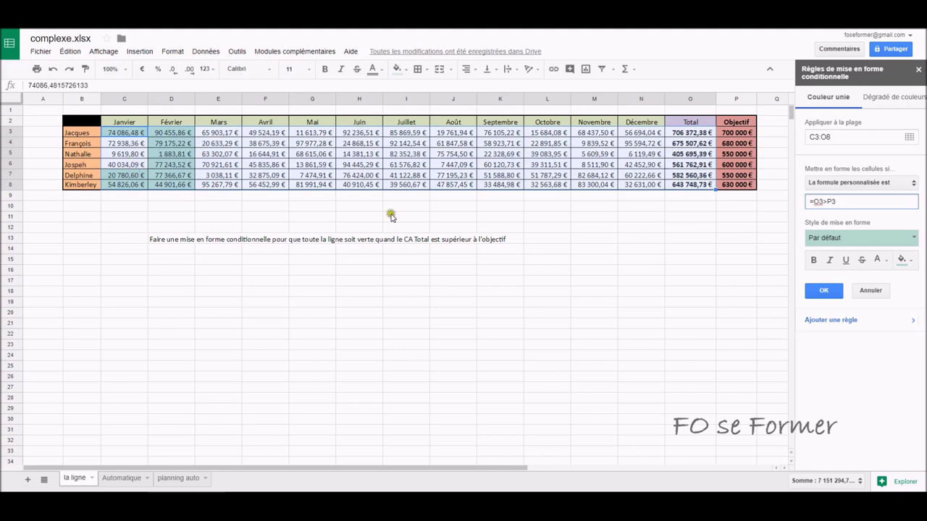
left_click(813, 203)
left_click(815, 202)
left_click(816, 202)
type("$")
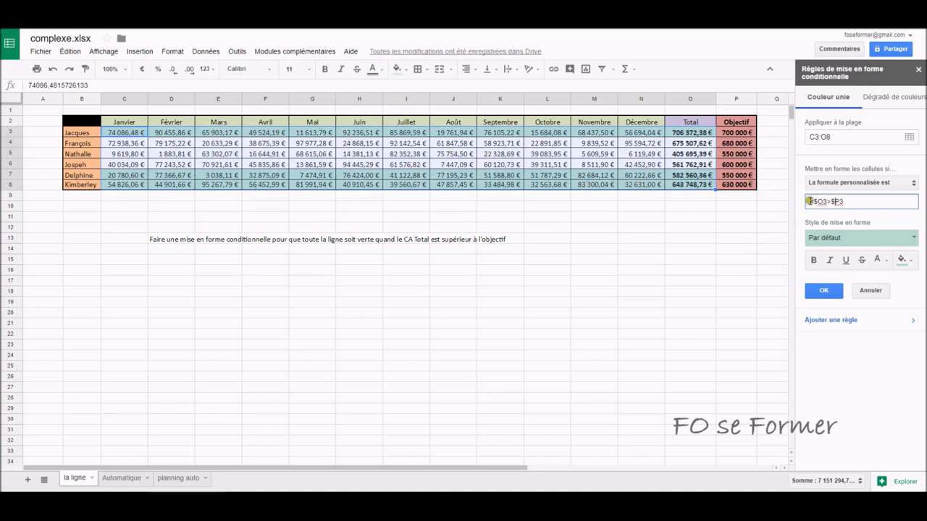
Give the Total-over-Objectif rule a green fill, save it and close the rules panel.
left_click(911, 260)
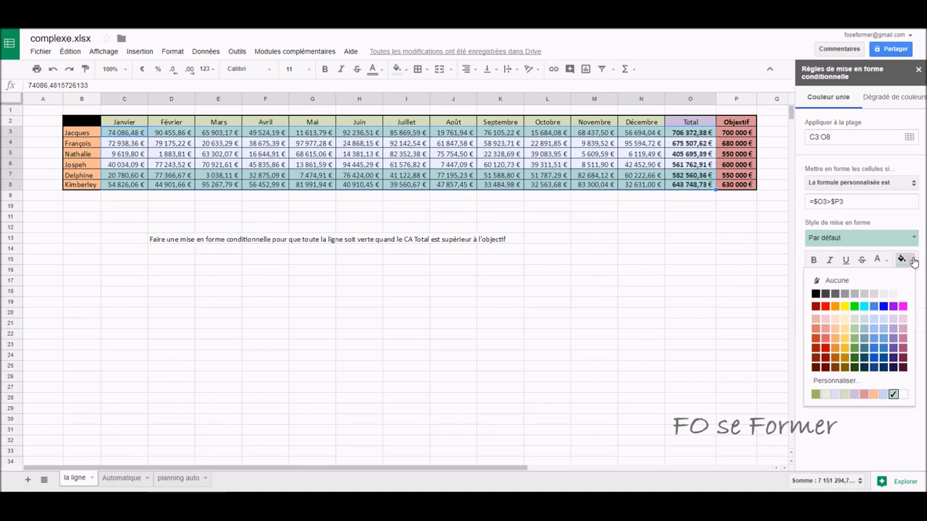
left_click(856, 307)
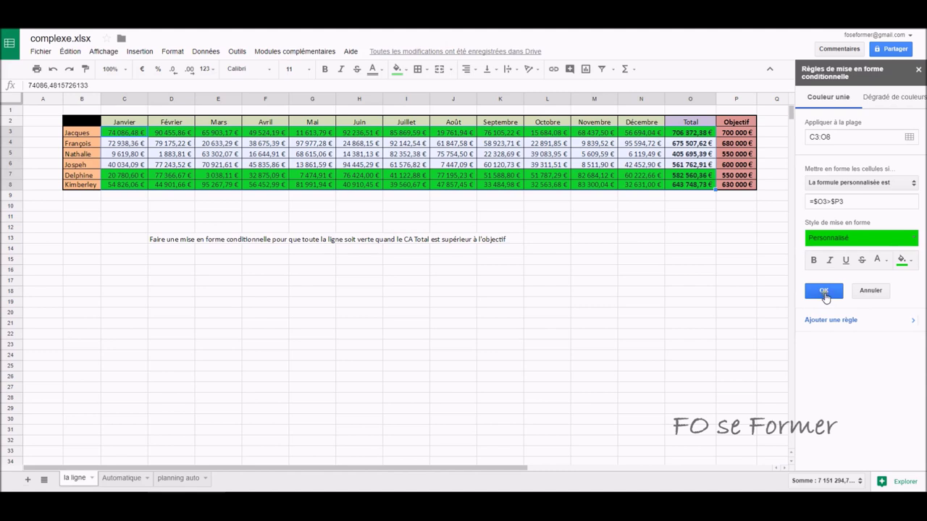
left_click(824, 291)
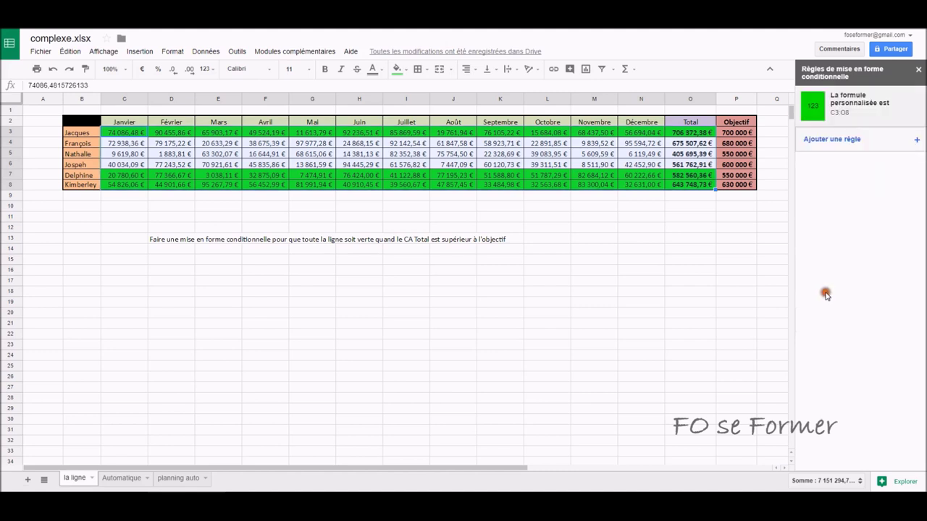
left_click(919, 72)
left_click(640, 222)
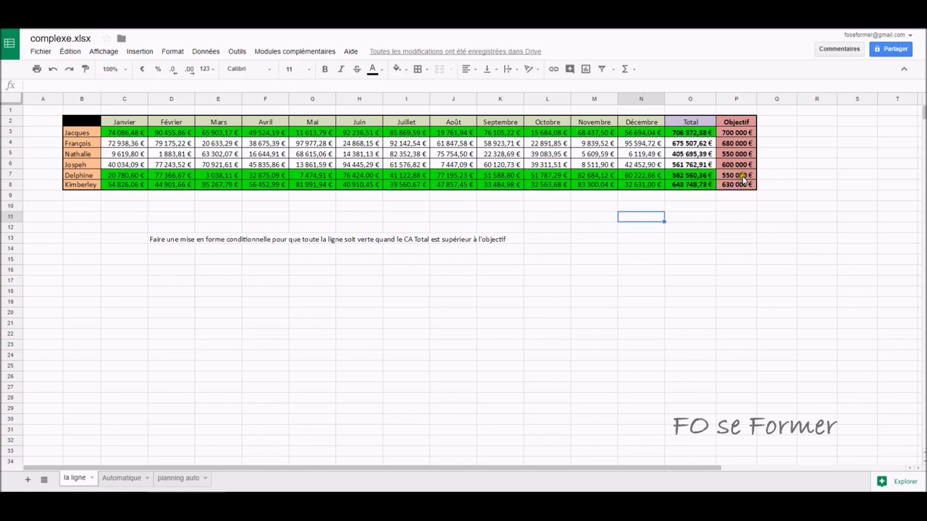
left_click(701, 176)
Change the Totals to 450 000 € in O7 and 600 000 € in O5.
type("450000")
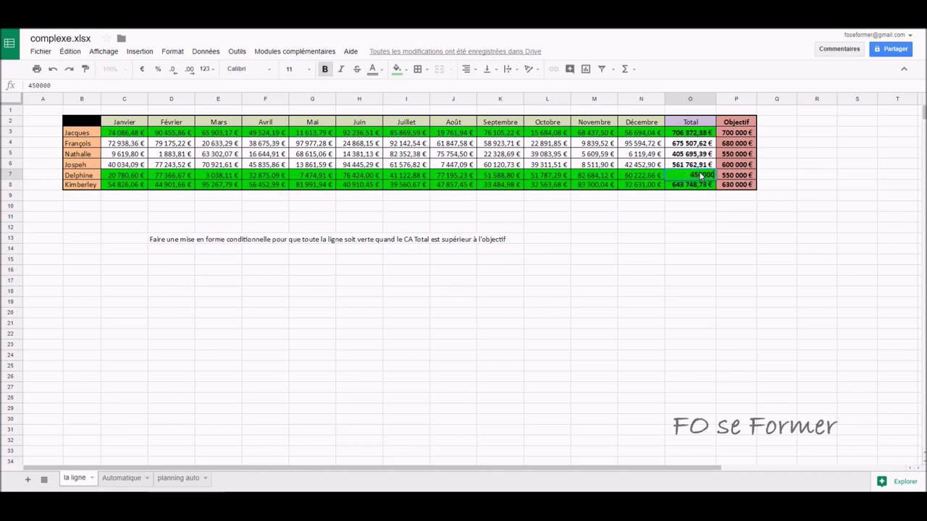
key("Return")
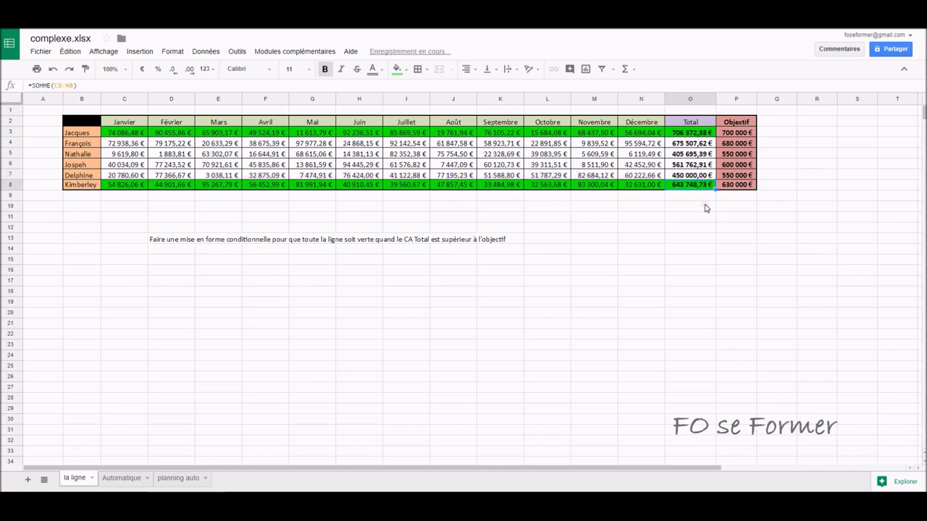
left_click(688, 154)
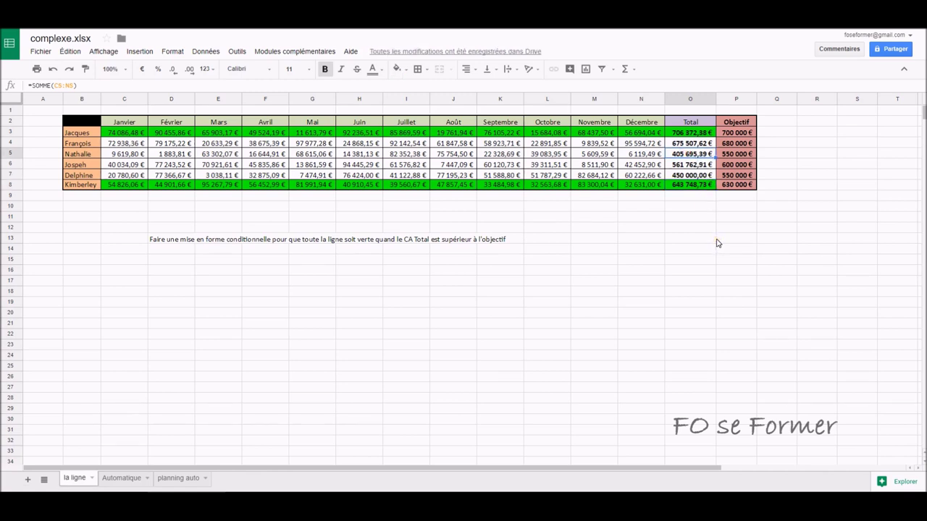
type("600000")
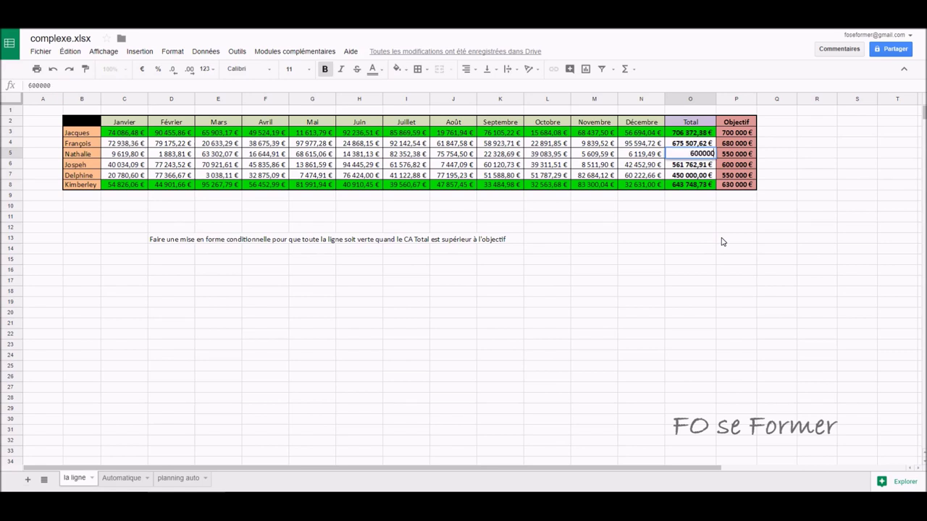
key("Return")
Switch to the Automatique sheet.
left_click(723, 239)
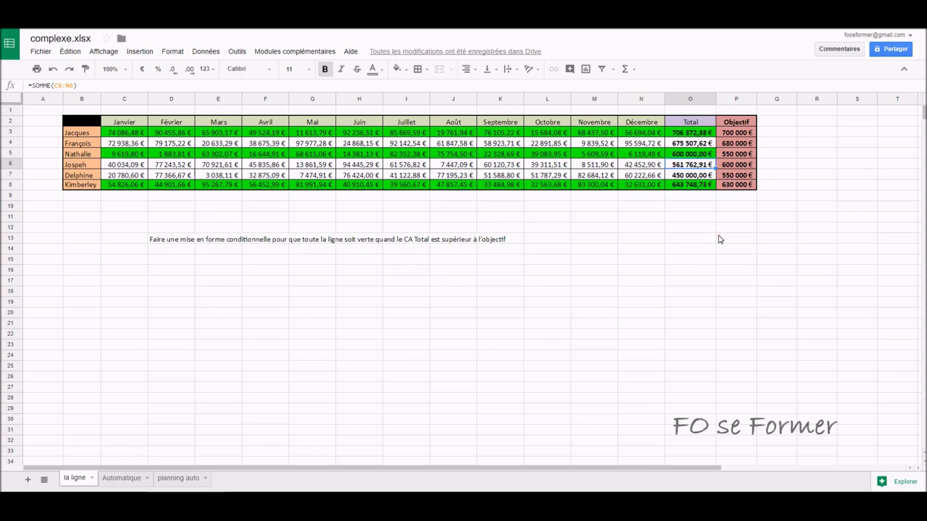
left_click(670, 231)
left_click(122, 484)
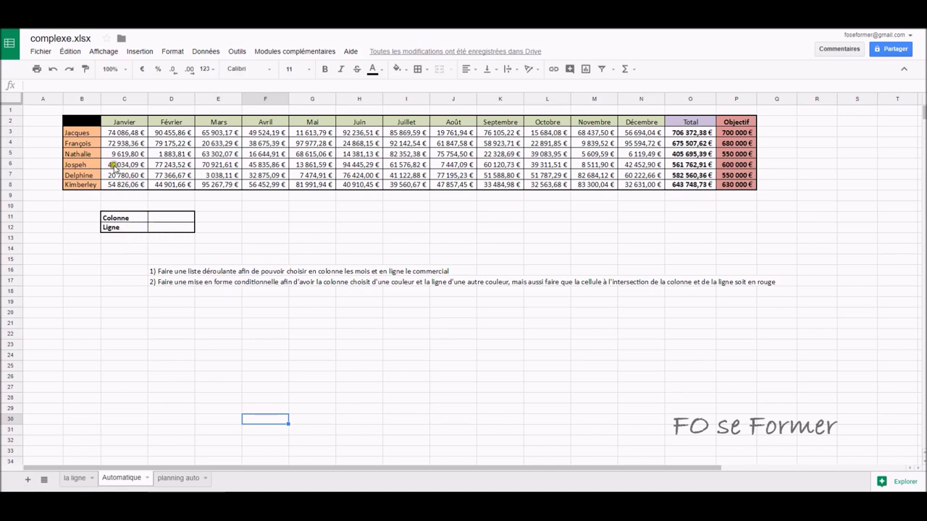
Add a data validation dropdown to D11 sourced from the month headers C2:O2.
left_click(161, 220)
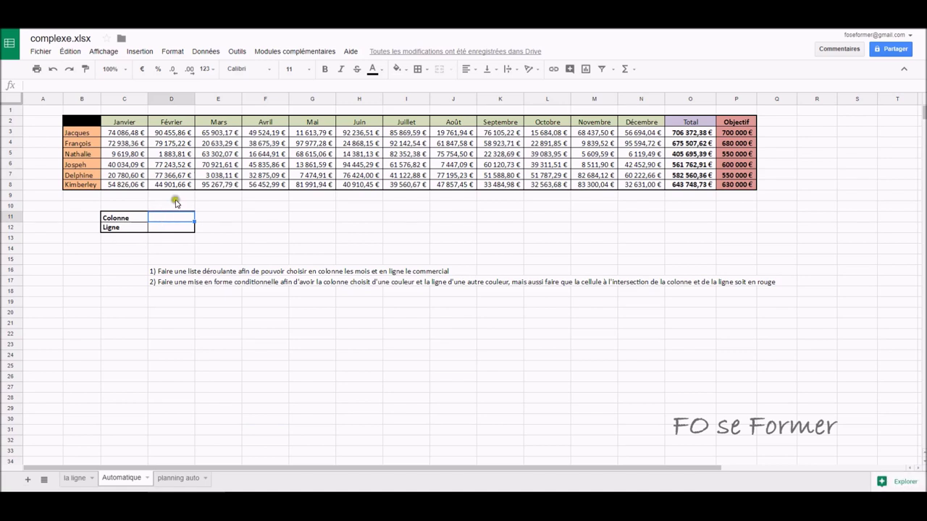
left_click(197, 52)
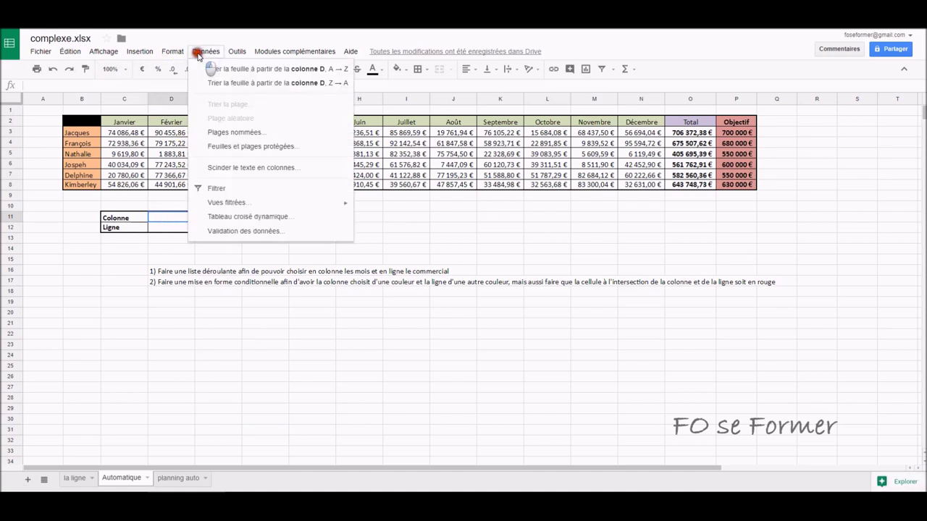
left_click(257, 232)
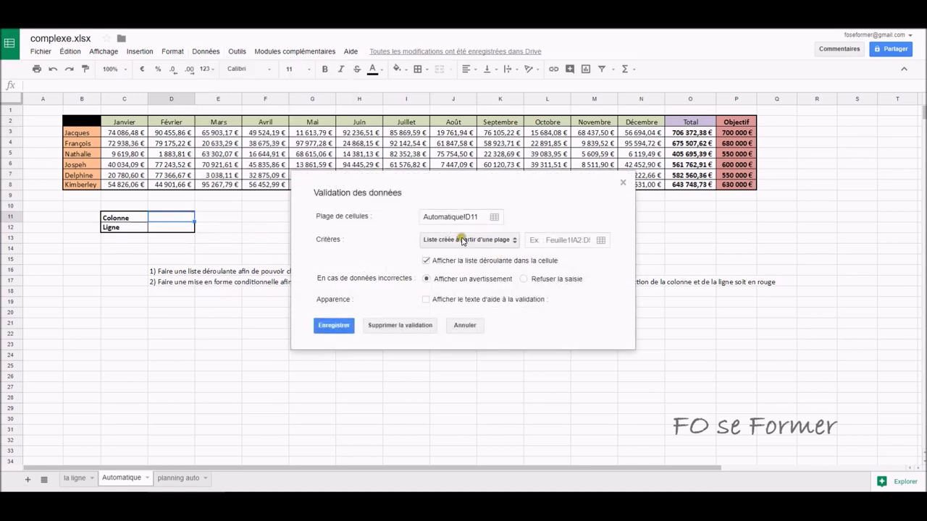
left_click(365, 242)
left_click(543, 239)
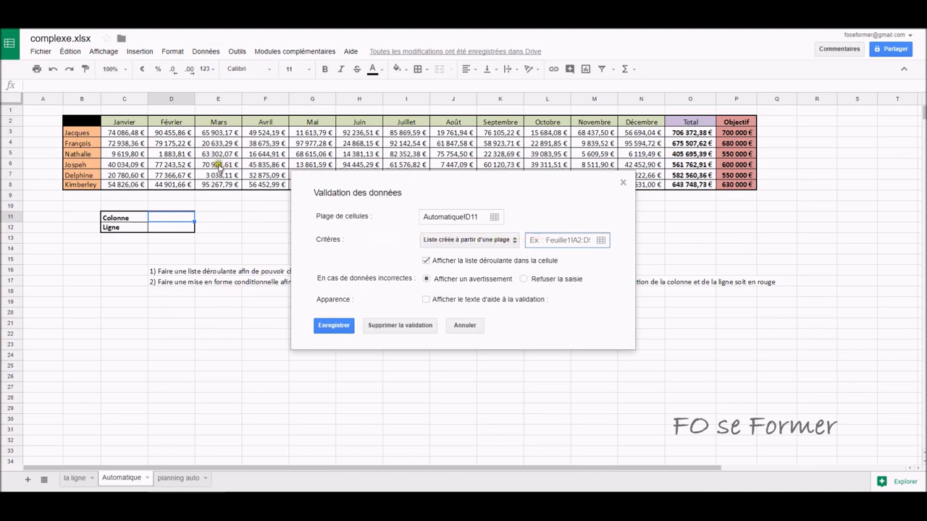
left_click_drag(136, 123, 405, 132)
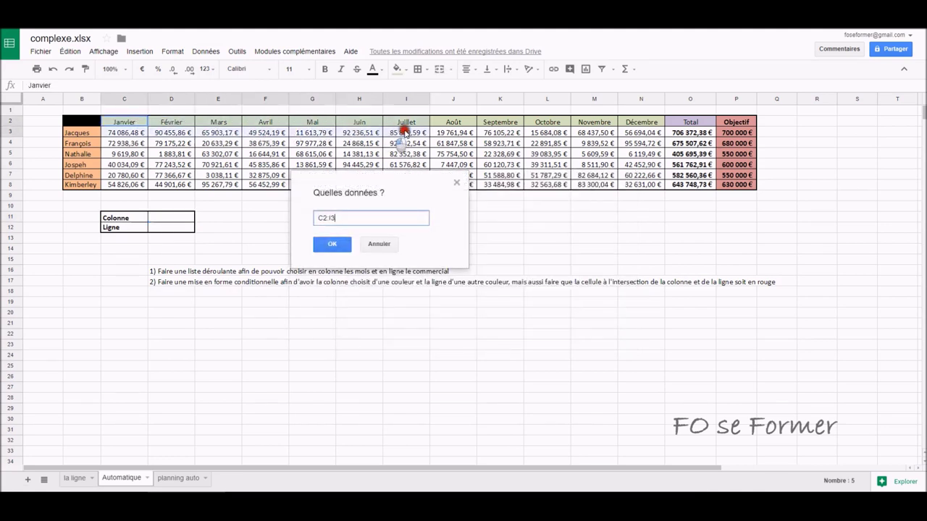
left_click_drag(406, 132, 689, 122)
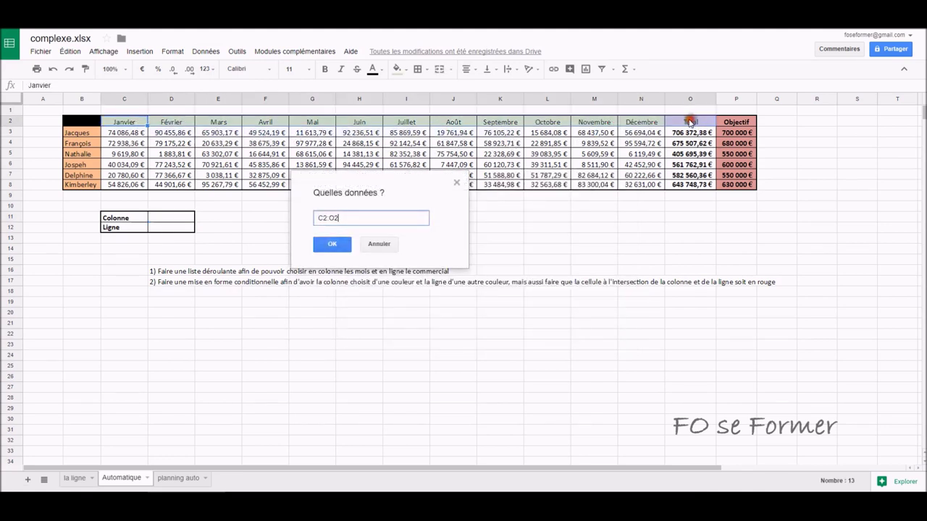
left_click(329, 244)
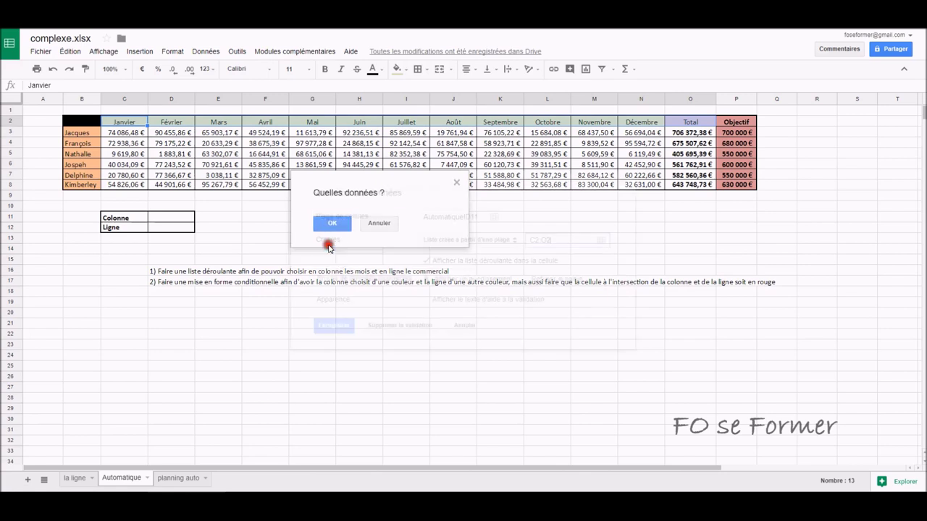
left_click(338, 326)
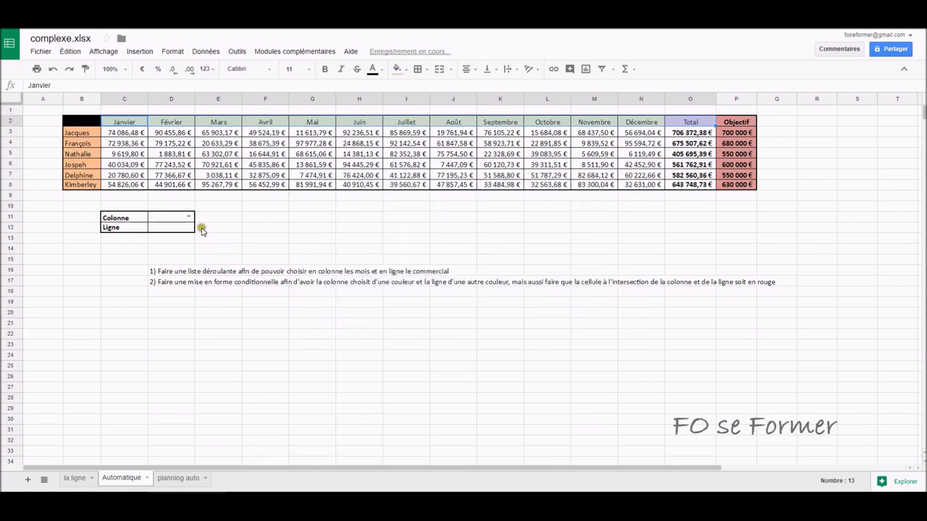
Check D11's month list, then select cell D12 beside Ligne.
left_click(189, 218)
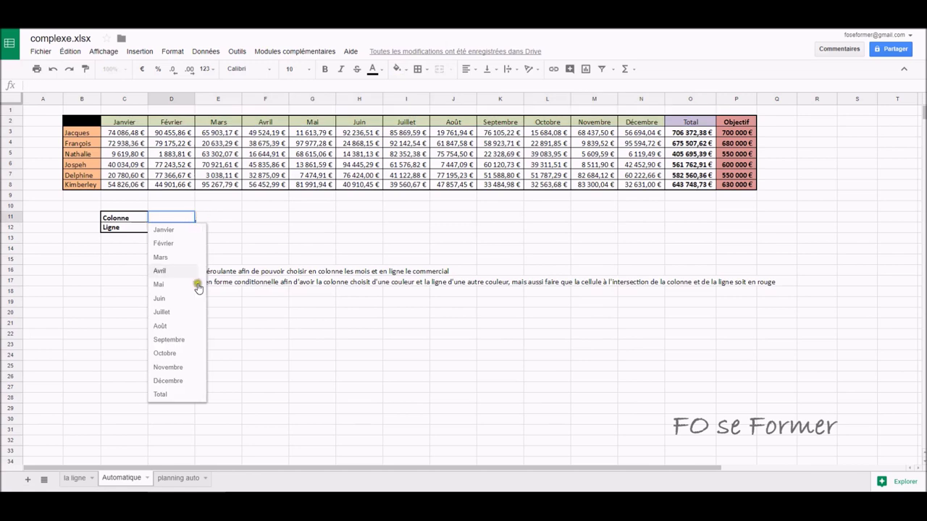
left_click(231, 208)
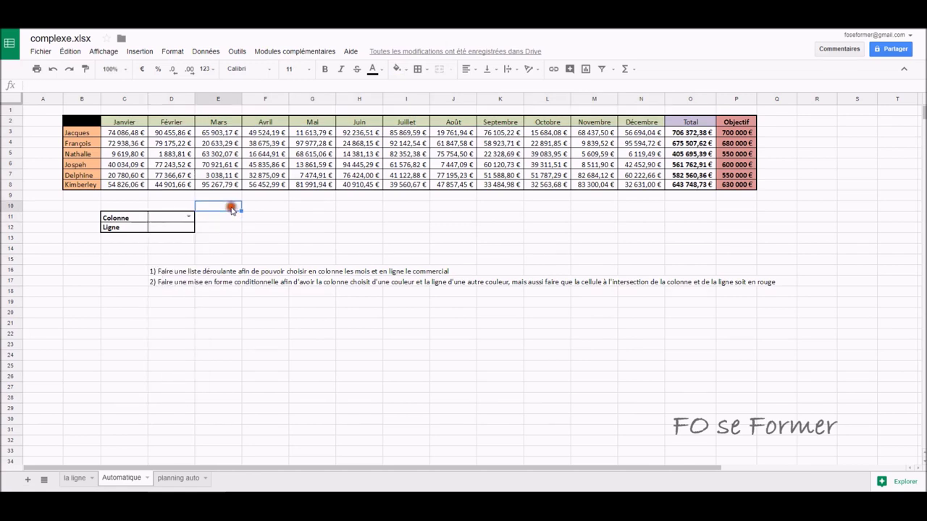
left_click(190, 230)
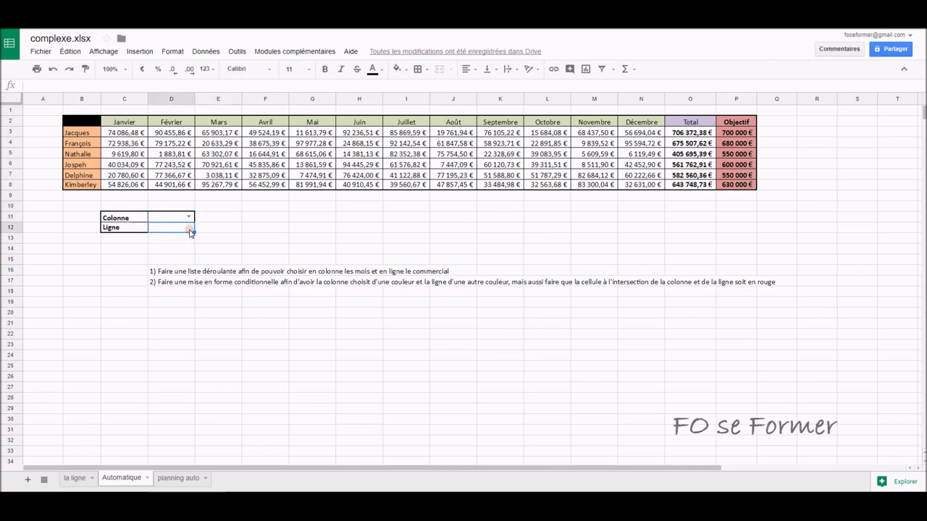
left_click(215, 52)
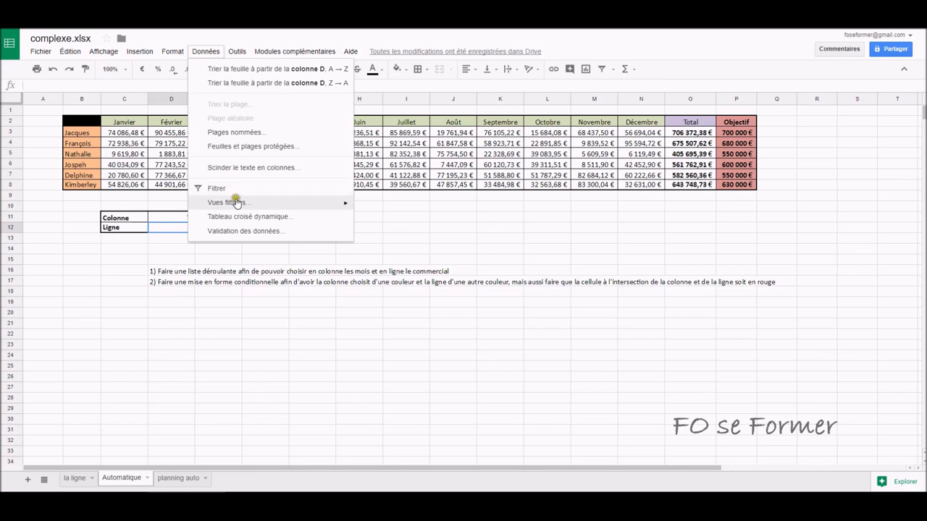
Give D12 a data validation dropdown of the names in B3:B8 and check its list.
left_click(236, 231)
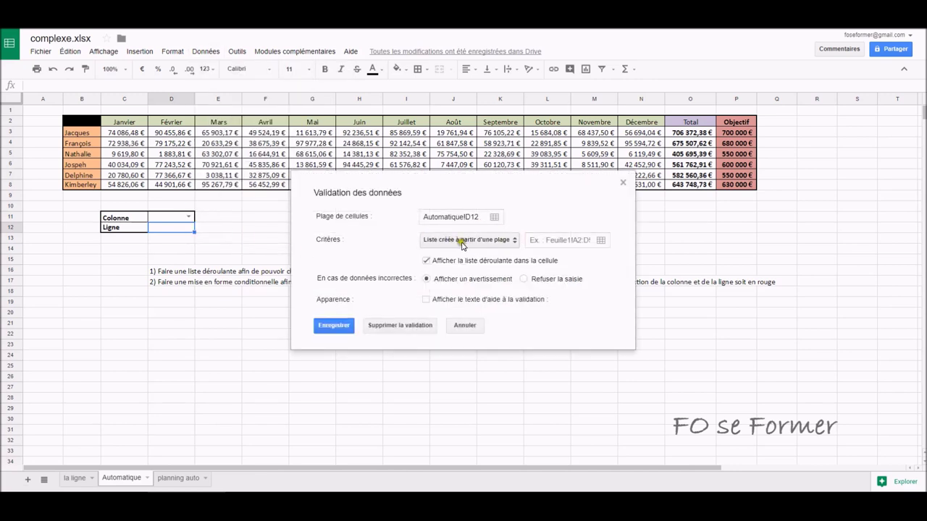
left_click(541, 241)
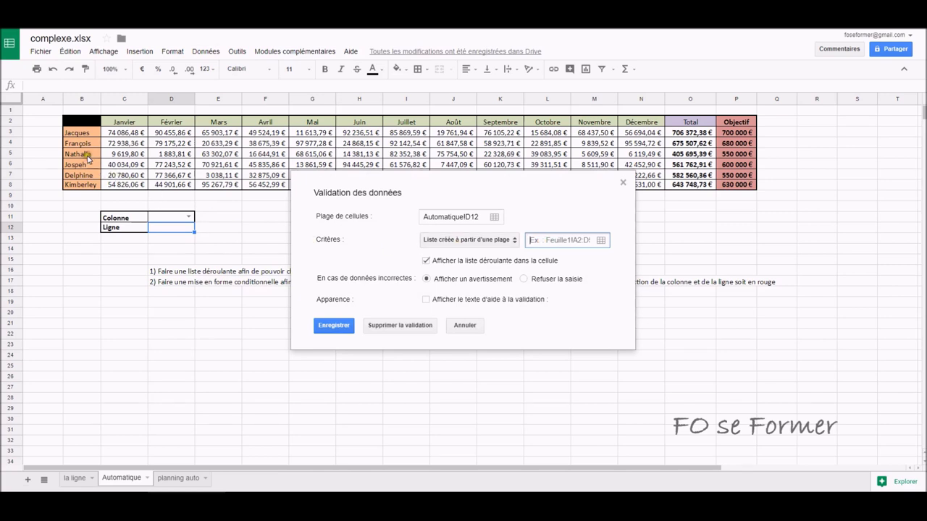
left_click(80, 134)
left_click_drag(80, 134, 79, 181)
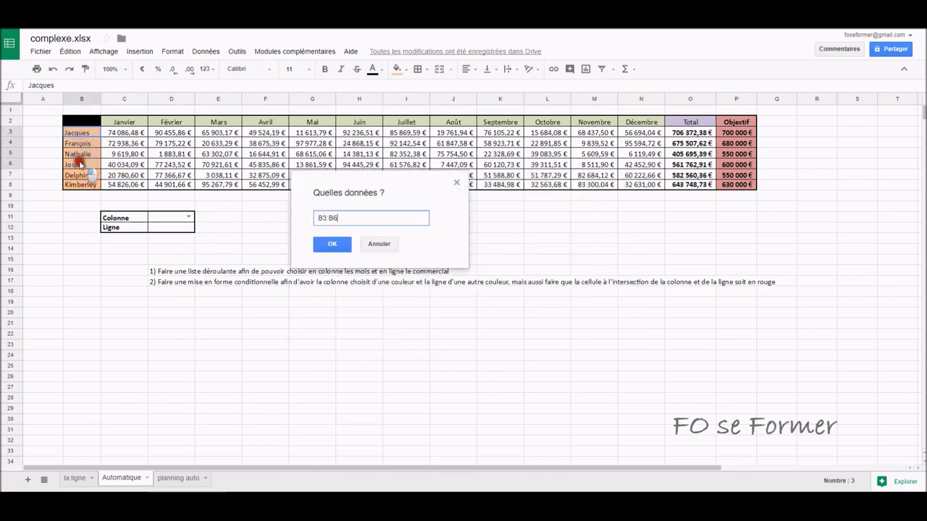
left_click_drag(80, 183, 80, 186)
left_click(322, 246)
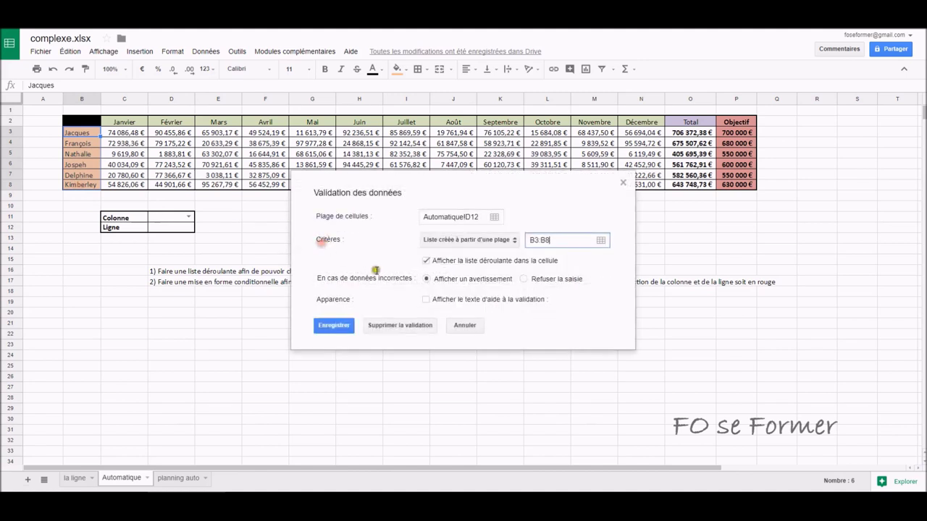
left_click(333, 327)
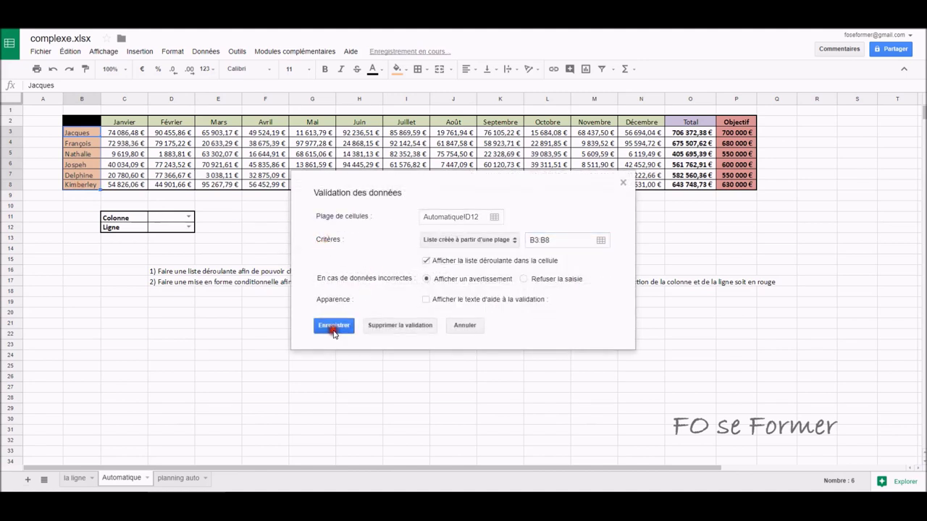
left_click(187, 228)
left_click(212, 230)
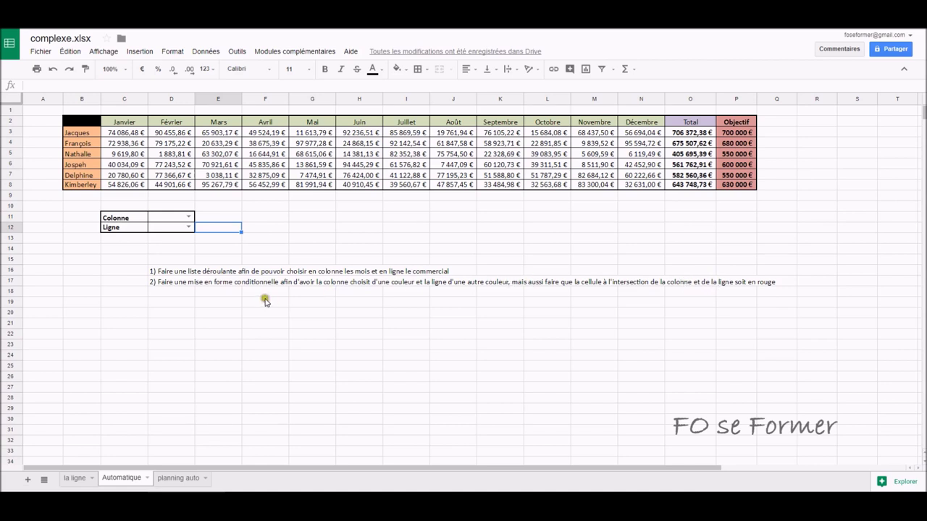
Select C3:O8 and create a new conditional formatting rule using a custom formula condition.
left_click_drag(128, 133, 553, 176)
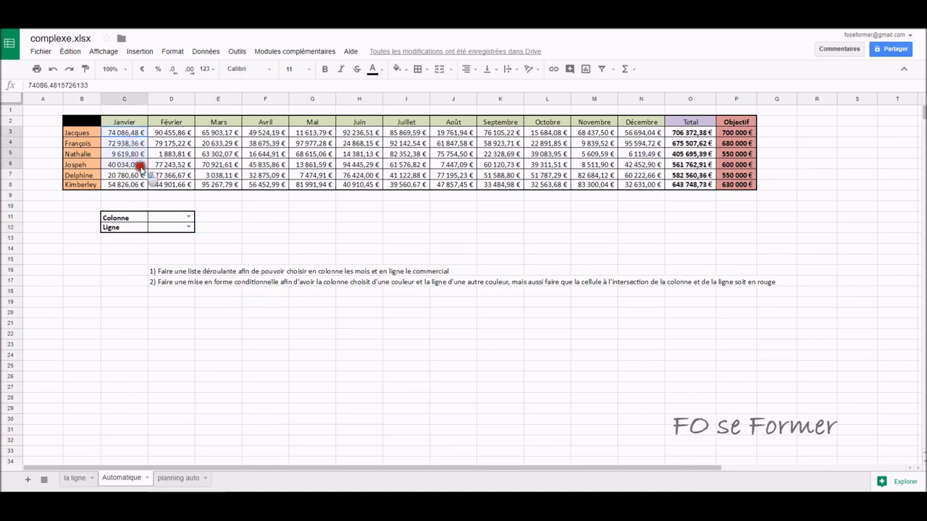
left_click_drag(552, 176, 698, 187)
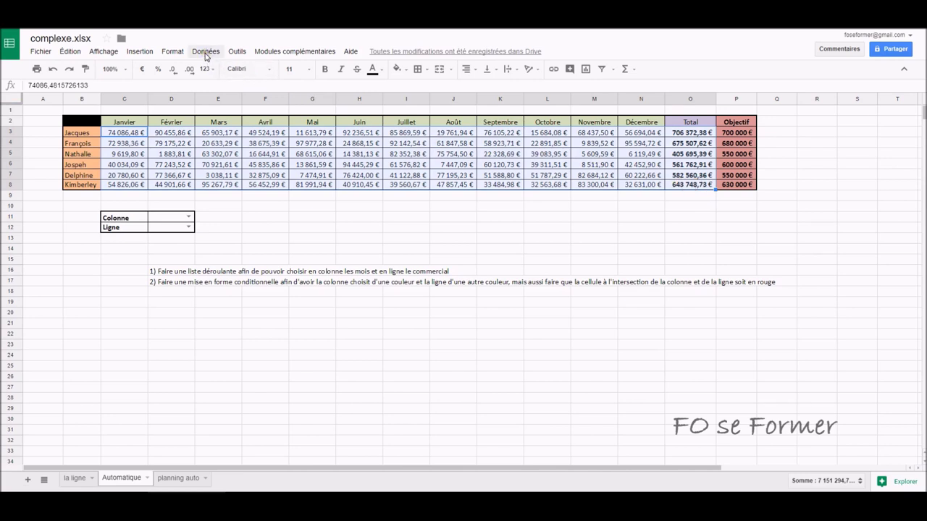
left_click(173, 51)
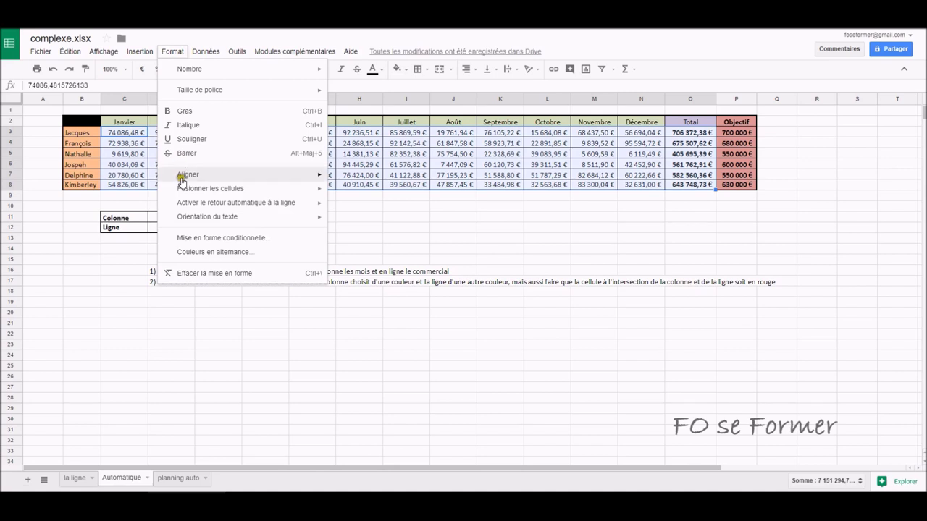
left_click(189, 240)
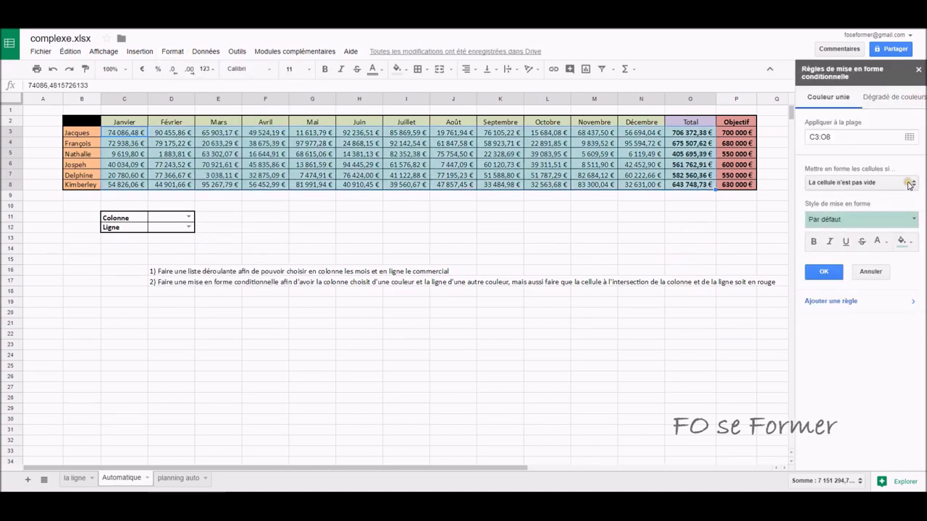
left_click(909, 185)
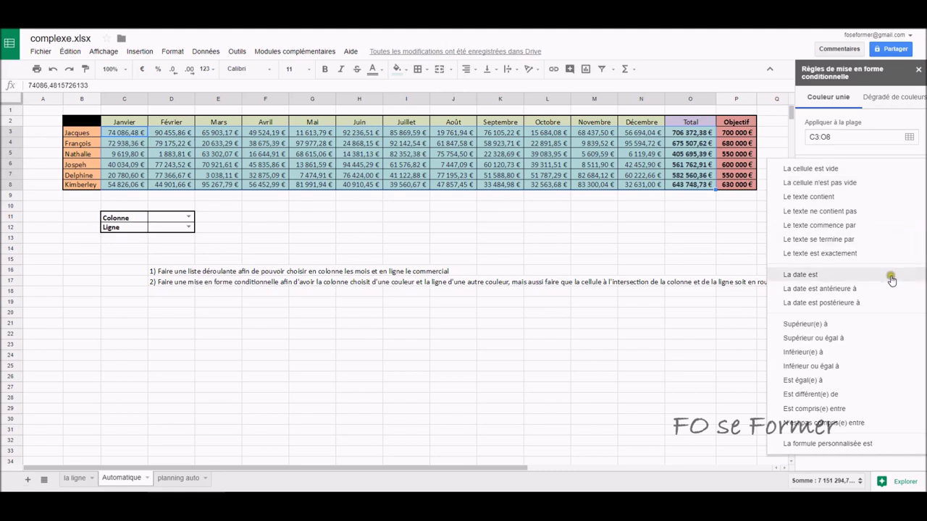
left_click(846, 444)
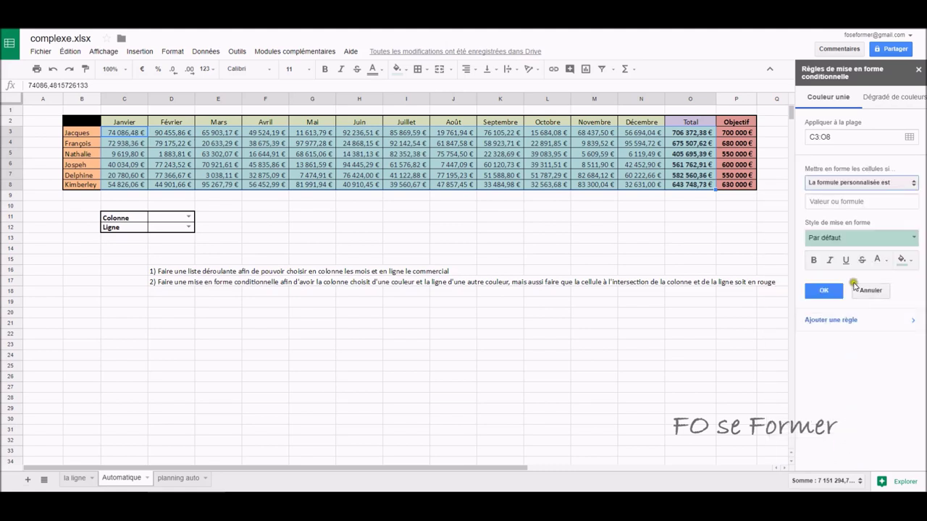
left_click(858, 203)
Begin the rule formula as =et($d$11=c2, referencing the month cell D11.
type("=et(")
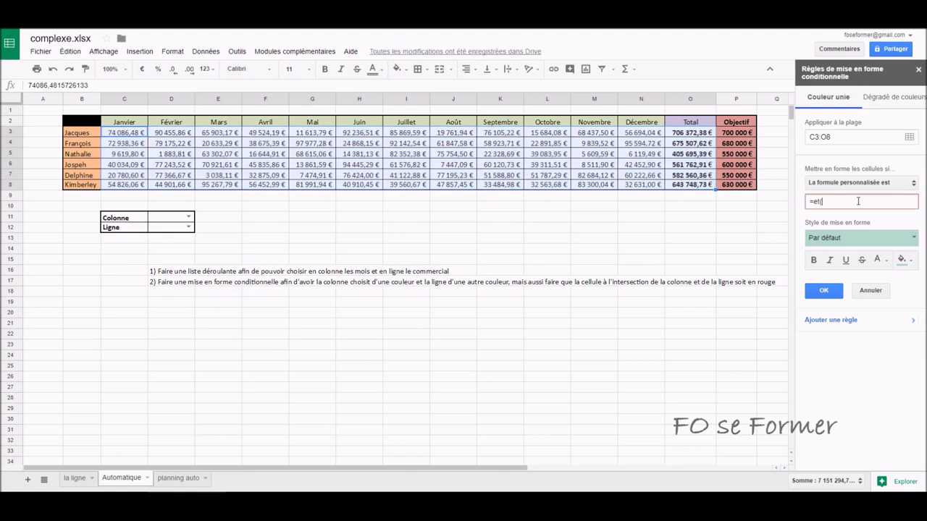
left_click(165, 218)
Complete the rule formula as =et($d$11=c$2;$d$12=$b3)=vrai.
left_click(846, 204)
type("$d$11=c$2")
left_click(863, 201)
type(";$d$12=")
left_click(69, 134)
left_click(88, 134)
left_click(86, 144)
left_click(85, 155)
left_click(87, 136)
type("=vr")
type("ai")
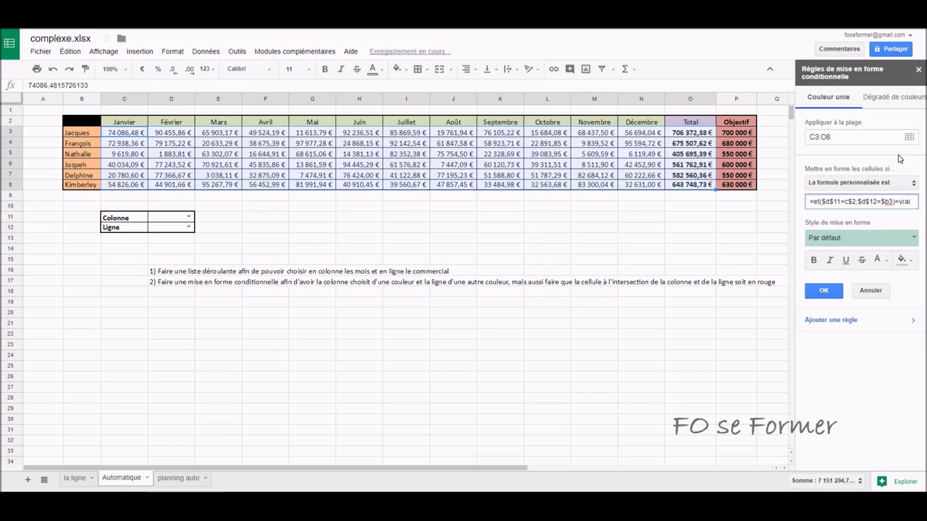
Set the intersection rule's fill colour to red.
left_click(903, 259)
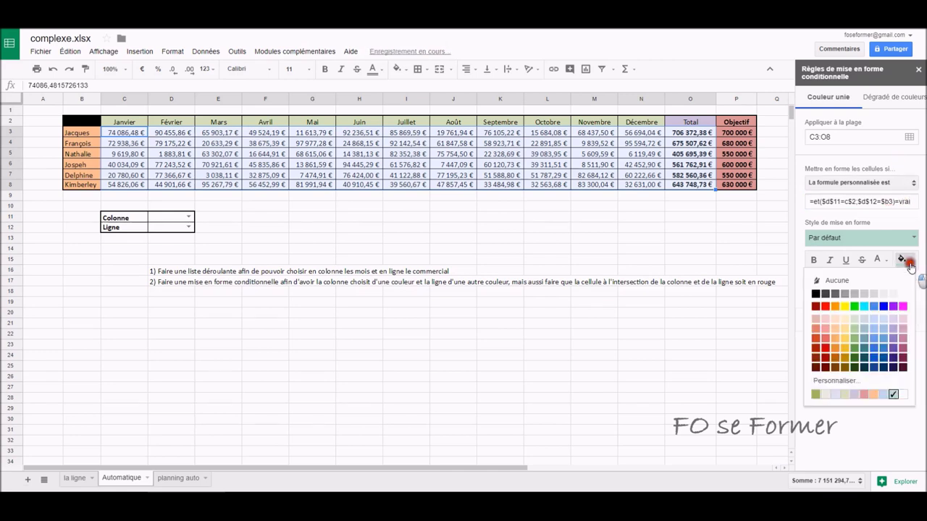
left_click(825, 307)
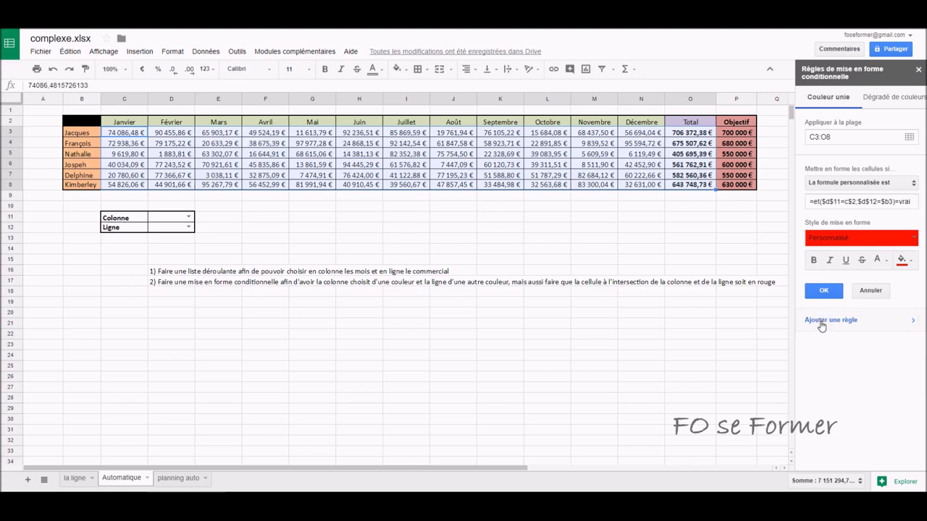
Add another rule and start replacing its copied formula with =$d$11=c$2.
left_click(822, 321)
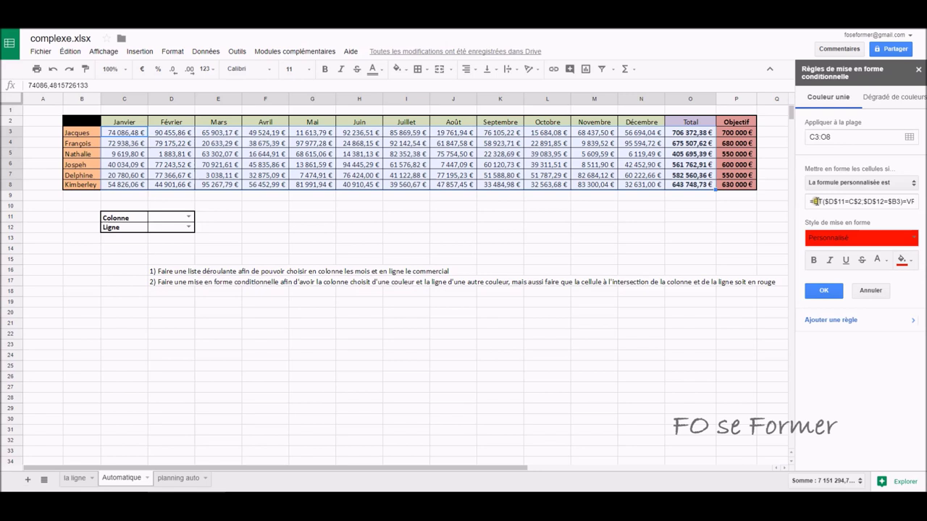
left_click_drag(810, 202, 924, 205)
type("=$d$11=c$2")
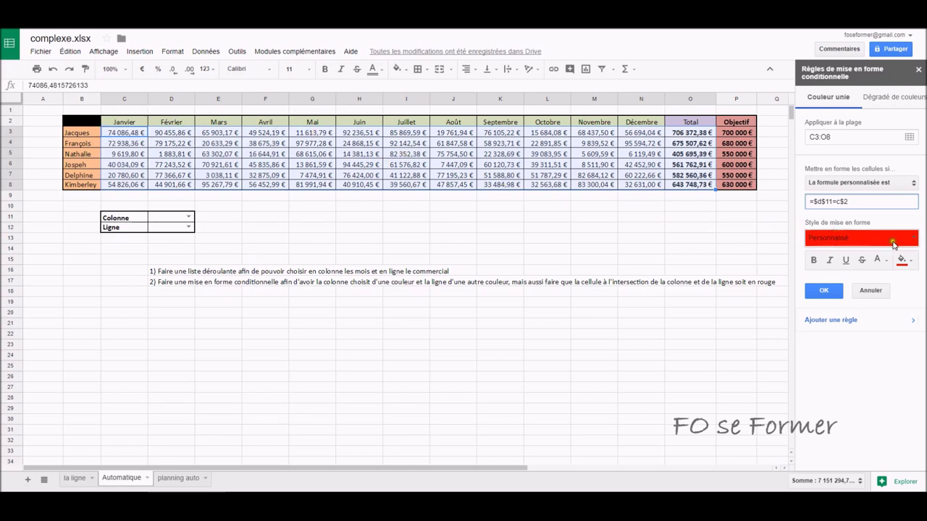
Give the new rule a light blue fill and change its formula to =$D$12=$b3.
left_click(910, 262)
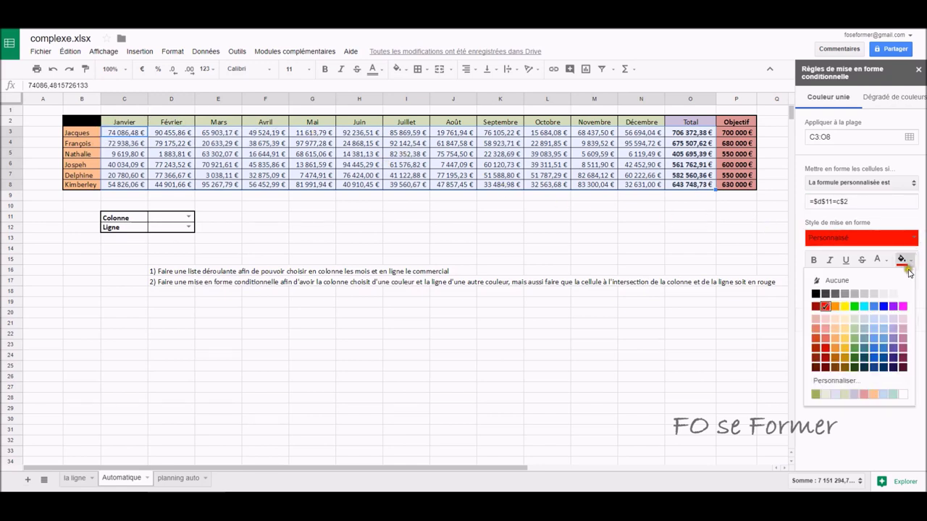
left_click(884, 340)
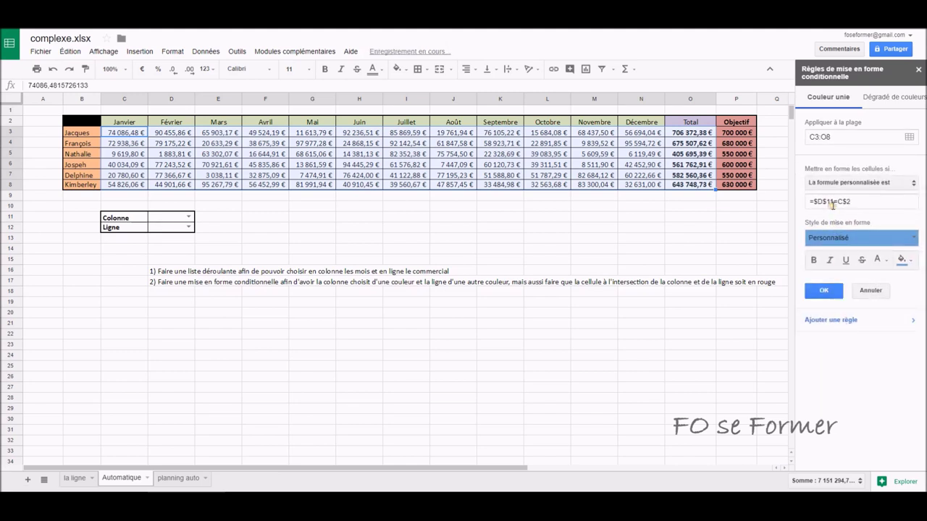
left_click(832, 204)
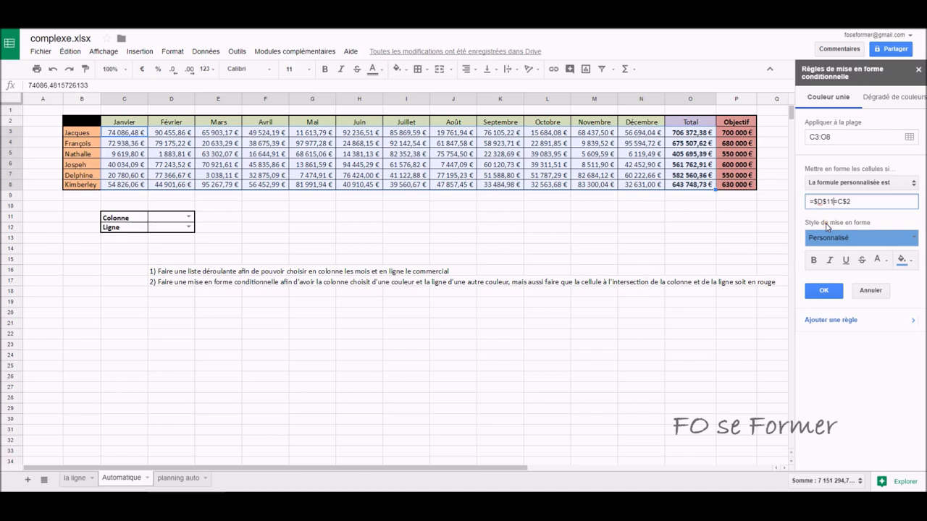
key("BackSpace")
type("2")
Fill the name-row rule light orange, save it, and close the rules panel.
left_click(902, 265)
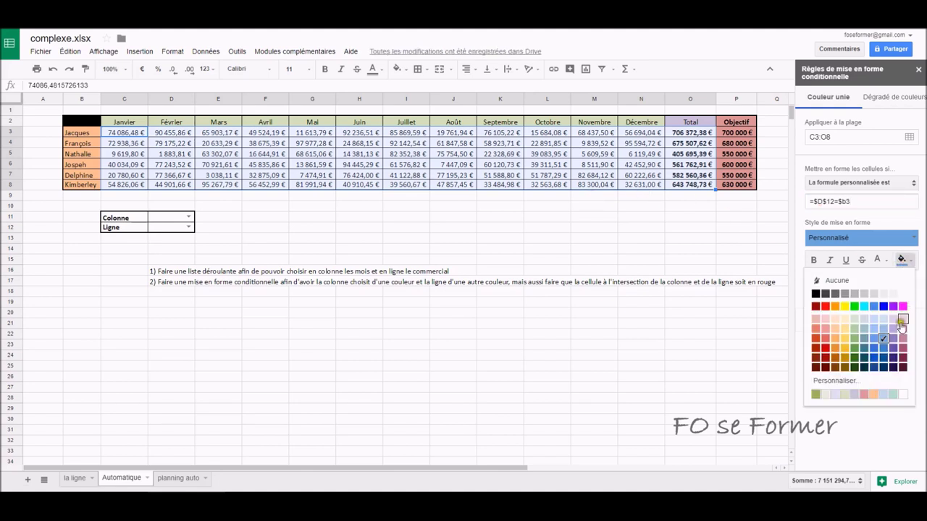
left_click(835, 339)
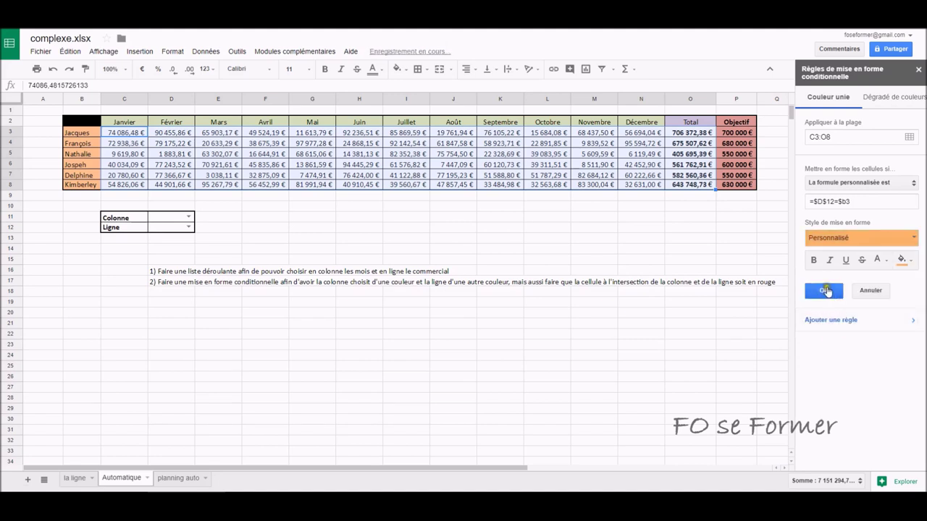
left_click(826, 291)
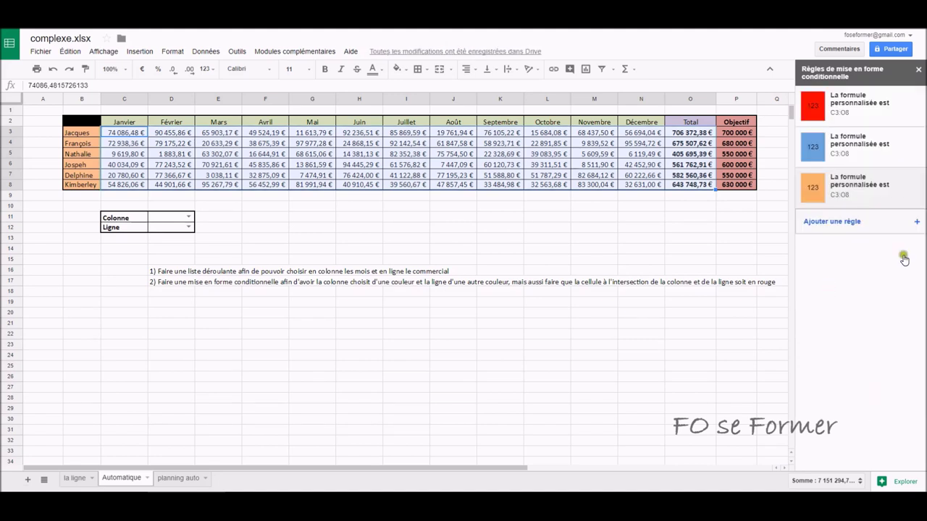
left_click(918, 70)
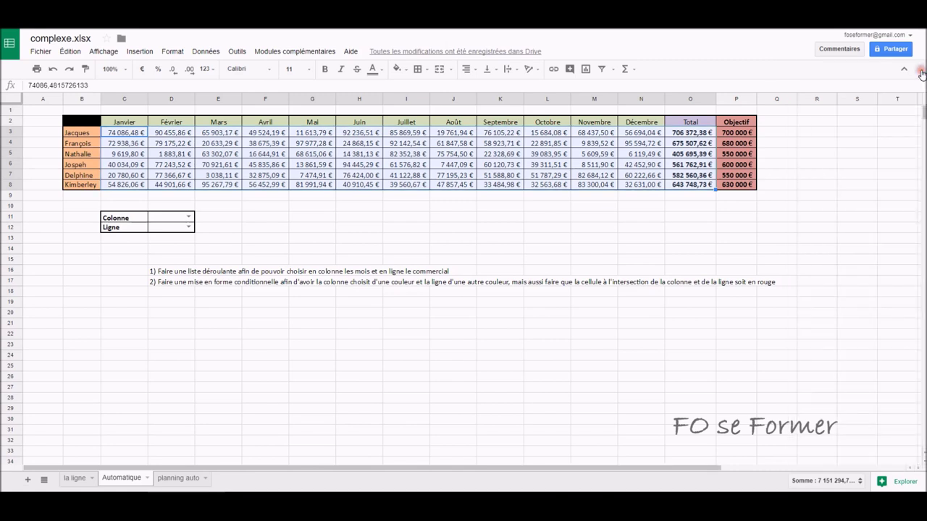
left_click(190, 216)
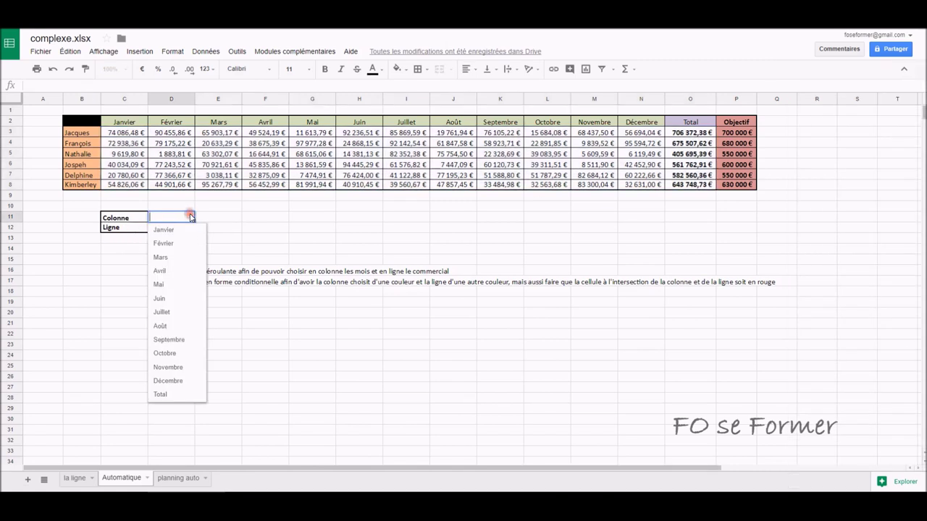
Test the highlighting with Juin in D11, then Kimberley and François in D12.
left_click(179, 300)
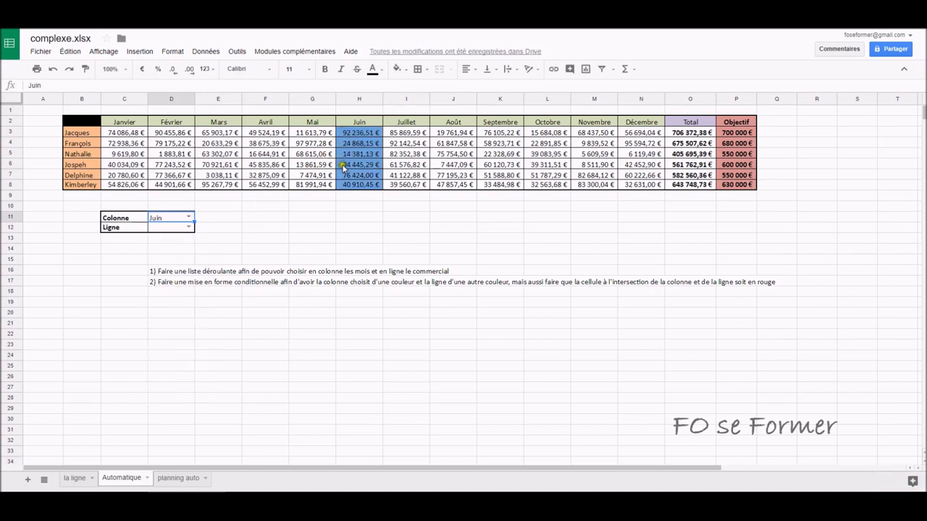
left_click(188, 227)
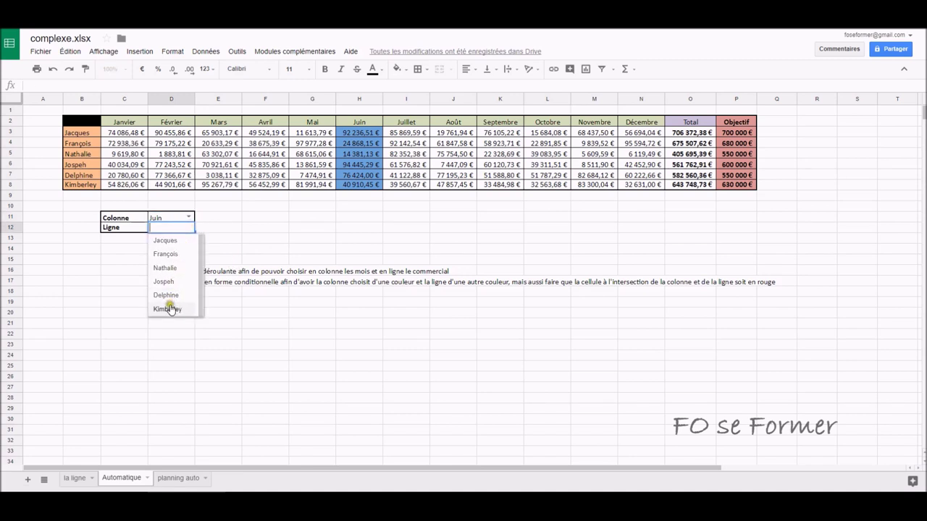
left_click(168, 309)
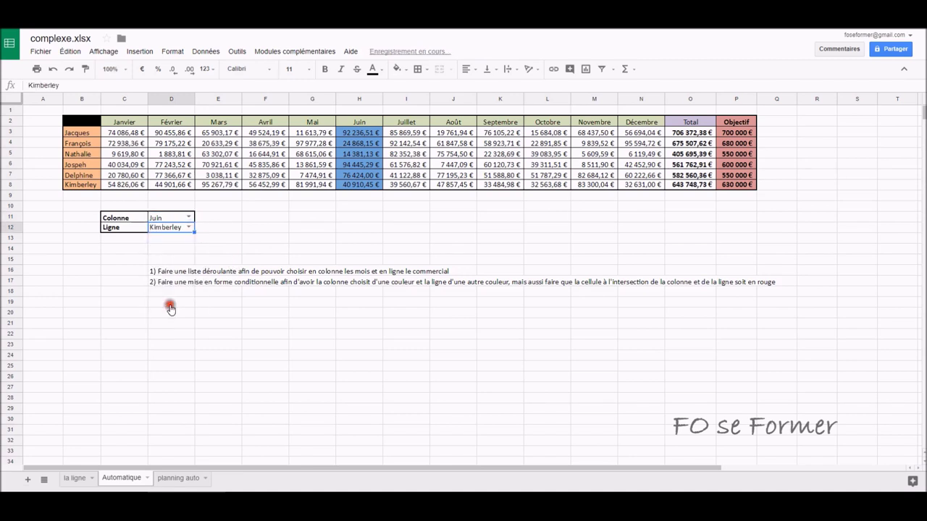
left_click(188, 228)
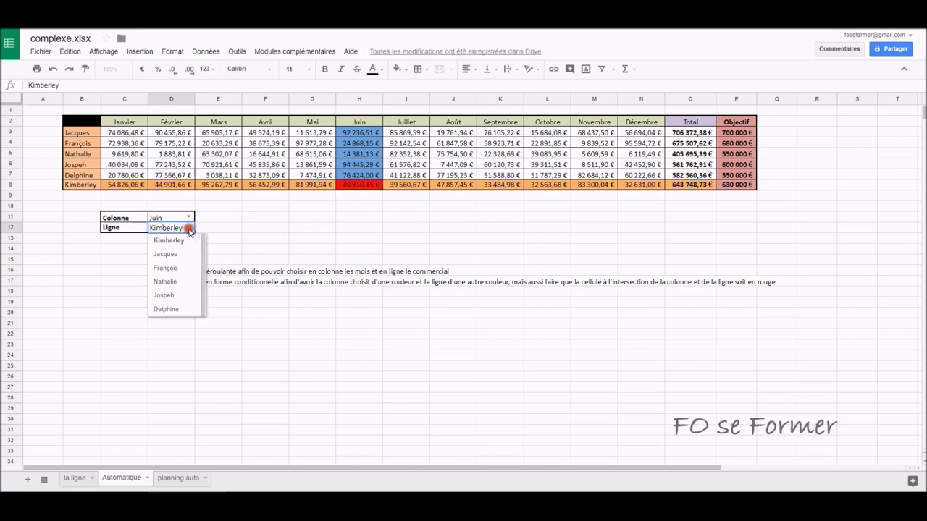
left_click(178, 267)
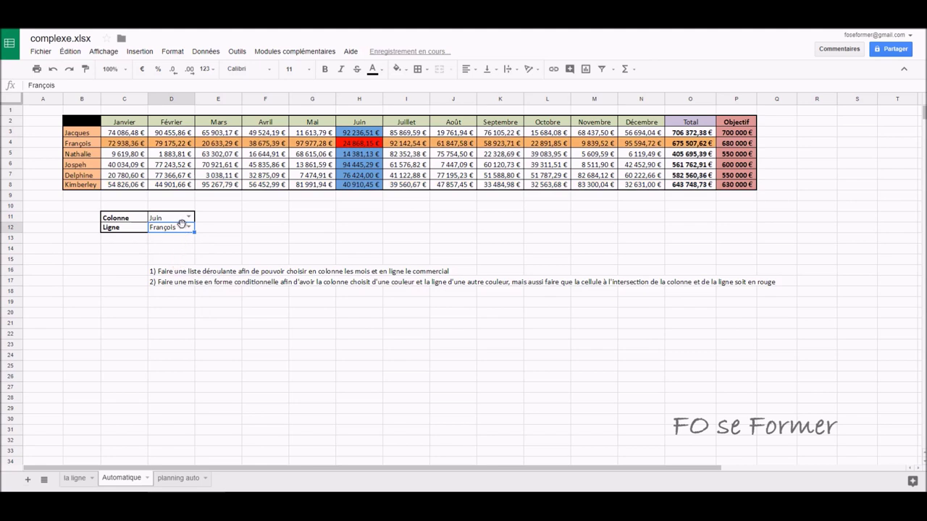
Switch D11 to Novembre, then Total, and move to the planning auto sheet.
left_click(188, 217)
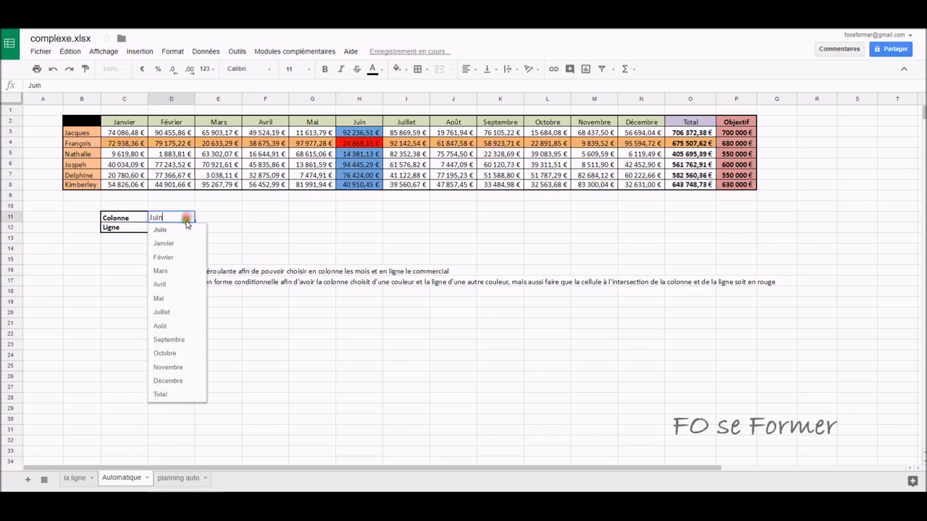
left_click(174, 367)
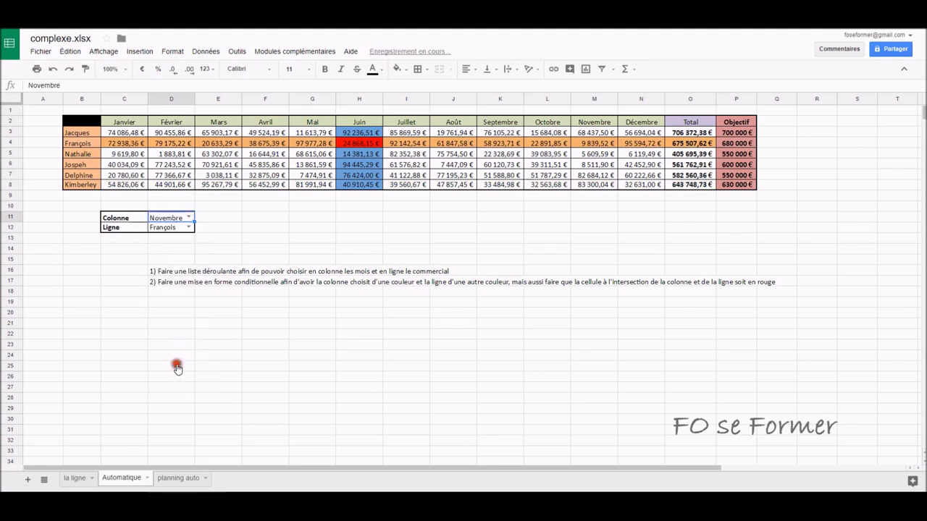
left_click(188, 217)
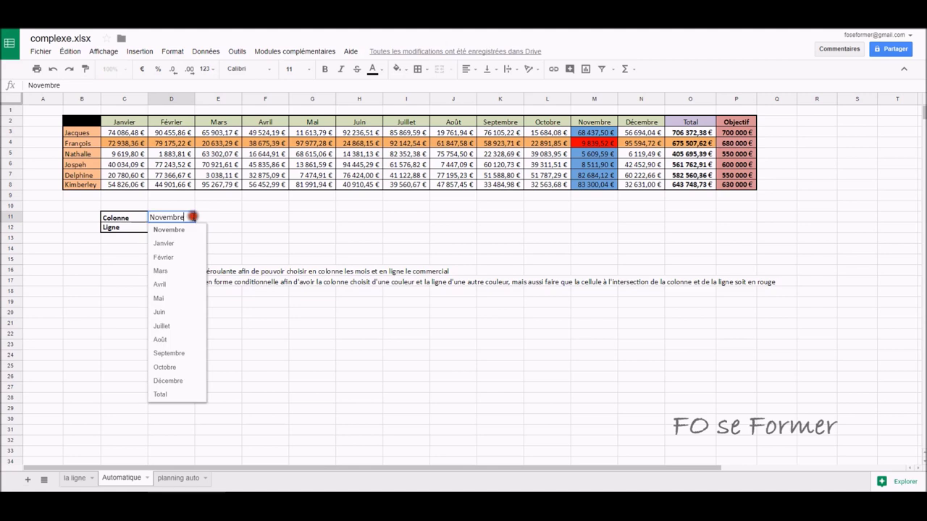
left_click(169, 394)
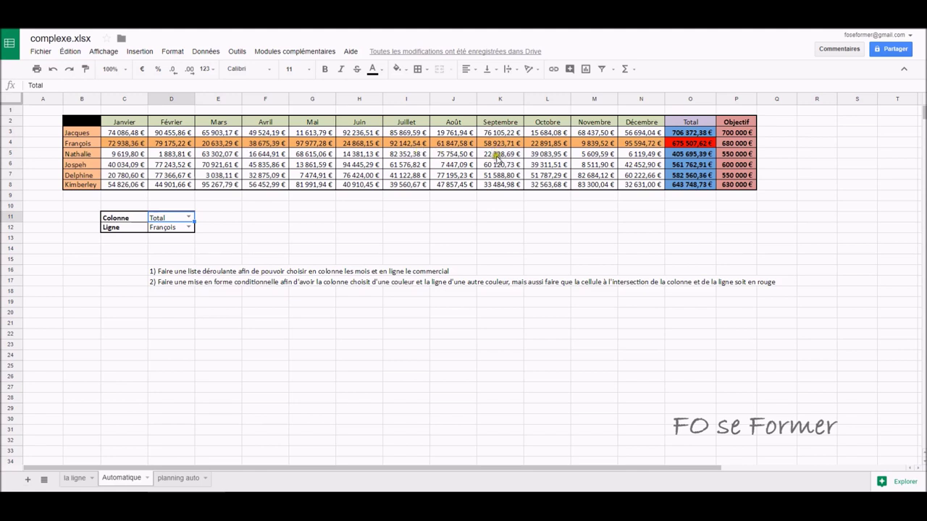
left_click(189, 479)
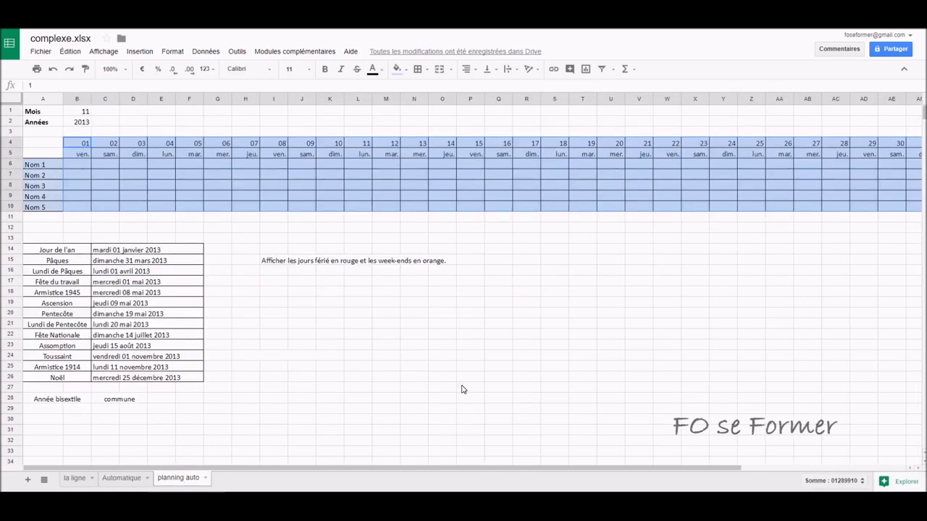
key("ctrl+minus")
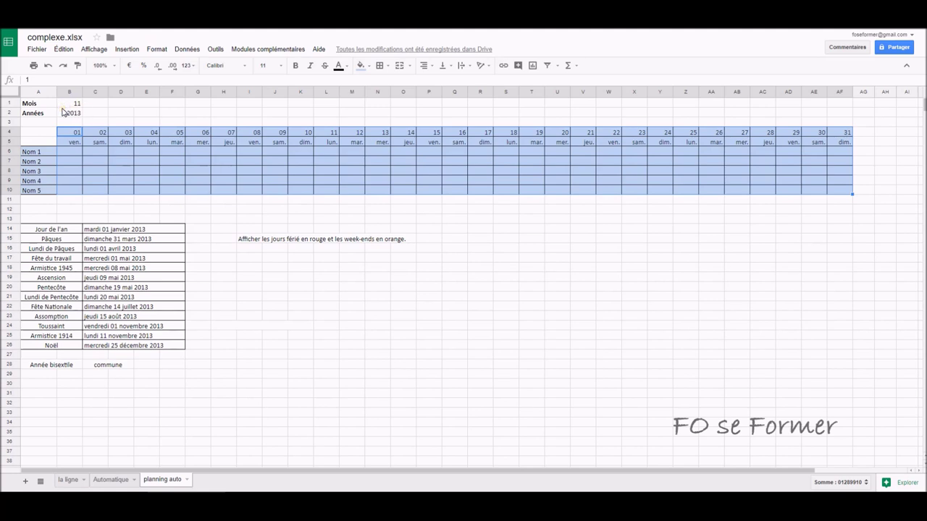
left_click(71, 104)
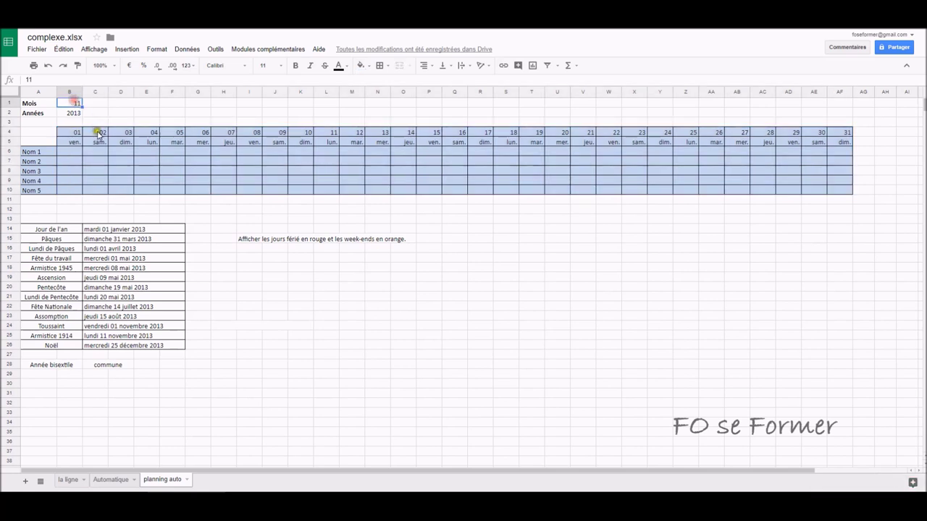
left_click(71, 113)
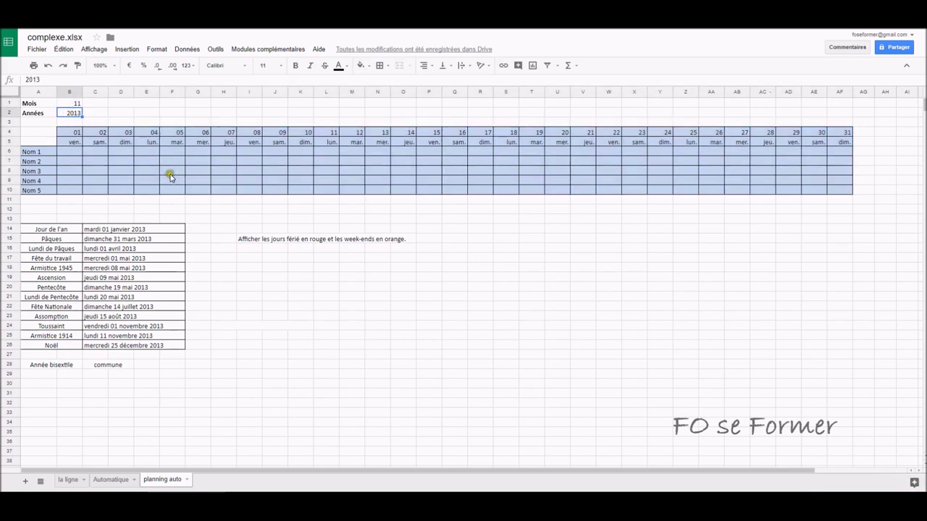
left_click(74, 141)
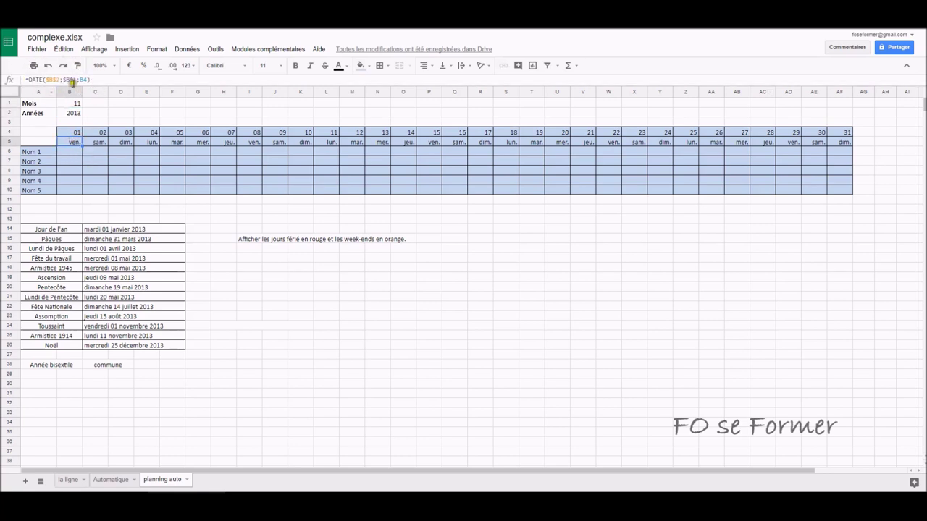
left_click(76, 143)
left_click(75, 143)
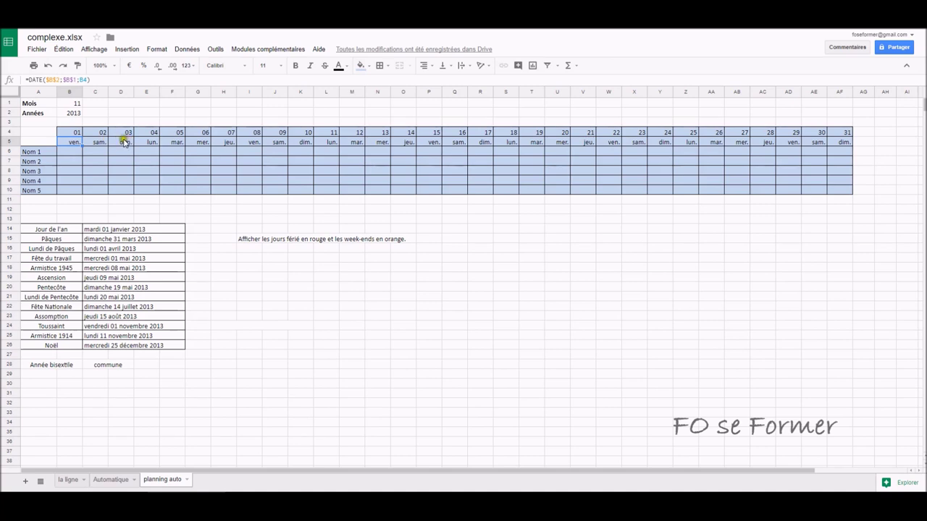
left_click(78, 146)
left_click(78, 146)
left_click(77, 132)
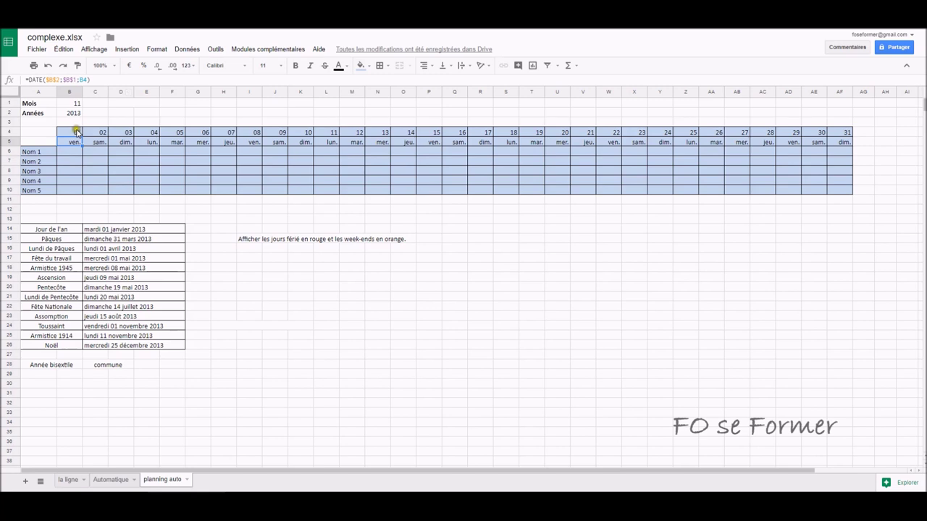
left_click(158, 49)
mouse_move(163, 65)
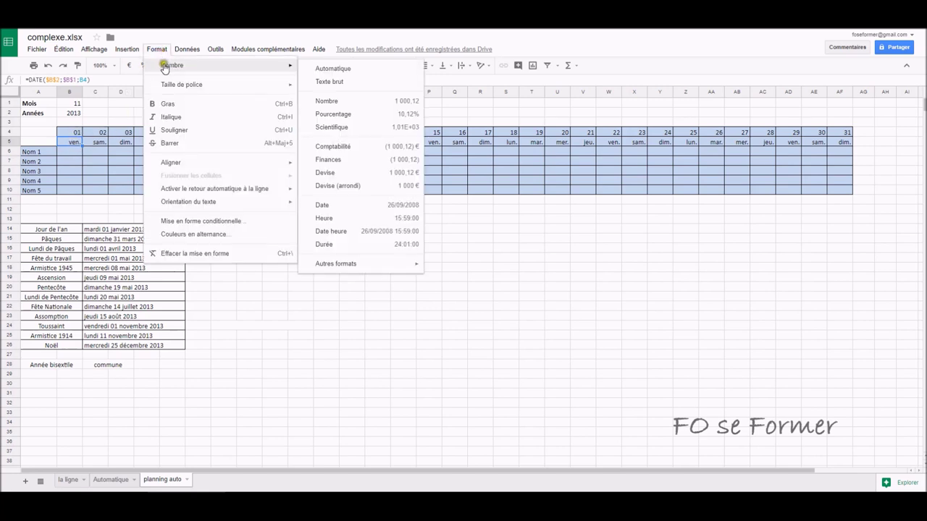
mouse_move(336, 264)
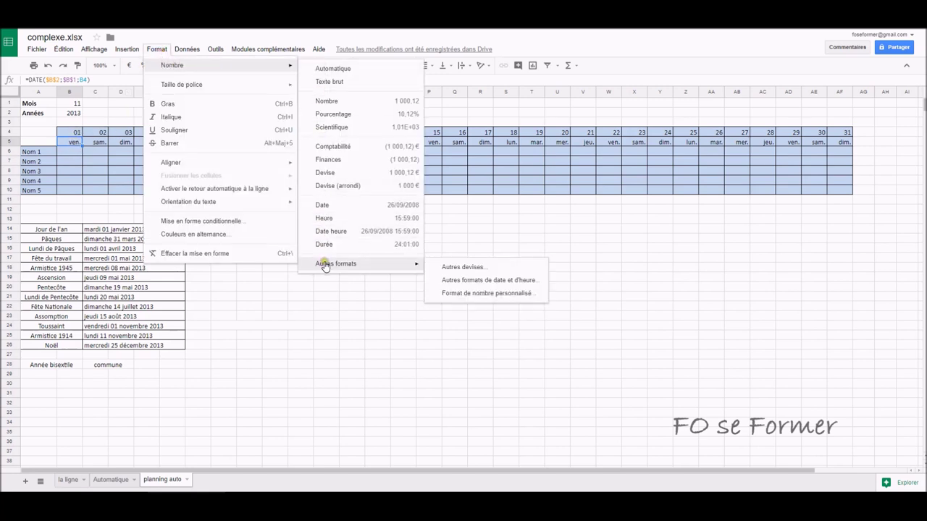
left_click(461, 292)
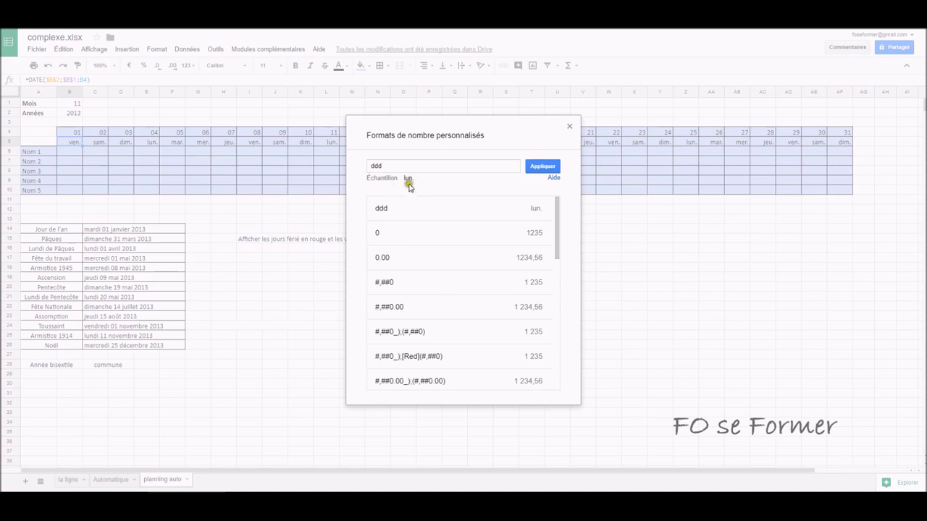
left_click(570, 128)
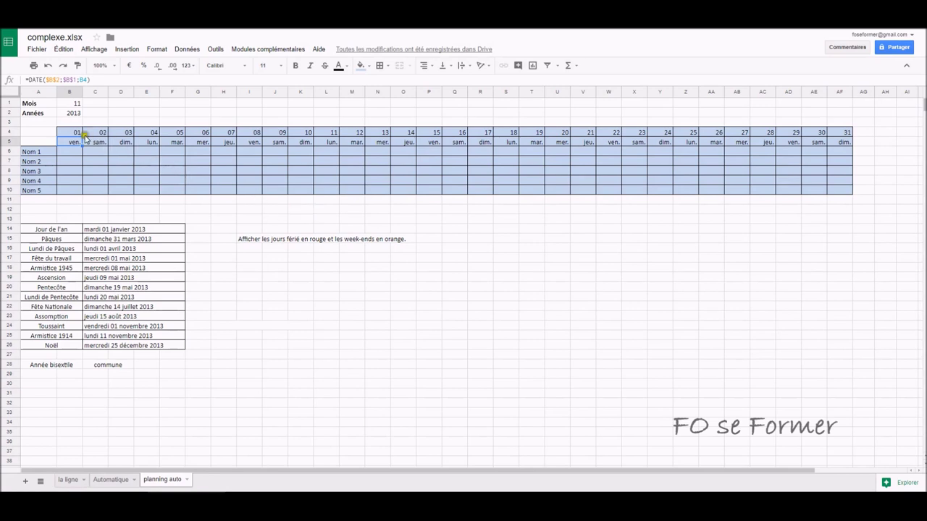
Select B4:AF10 and start a conditional formatting rule using 'La formule personnalisée est'.
left_click_drag(74, 135, 798, 184)
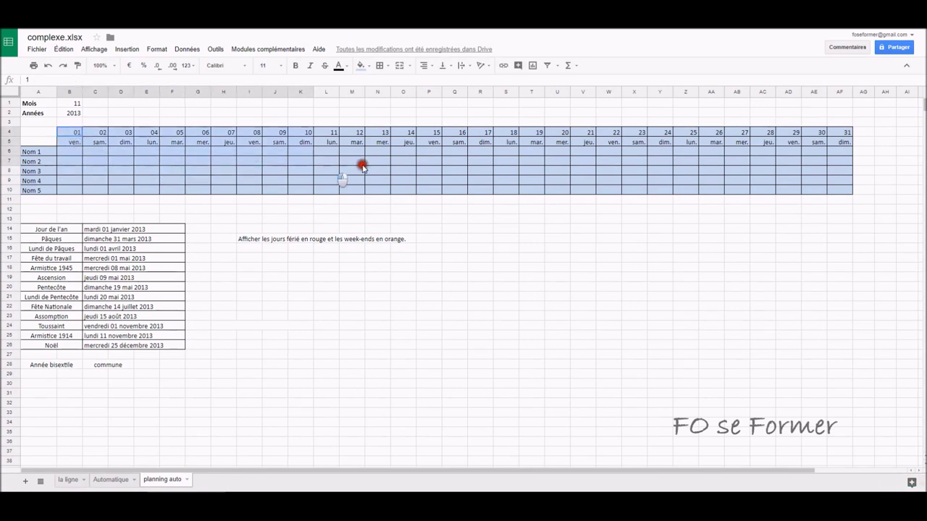
left_click_drag(798, 184, 840, 194)
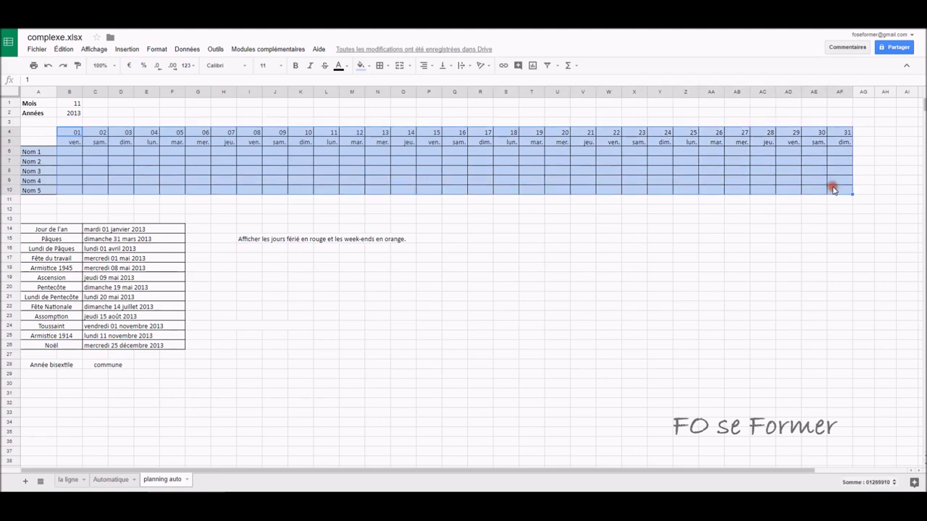
left_click(163, 48)
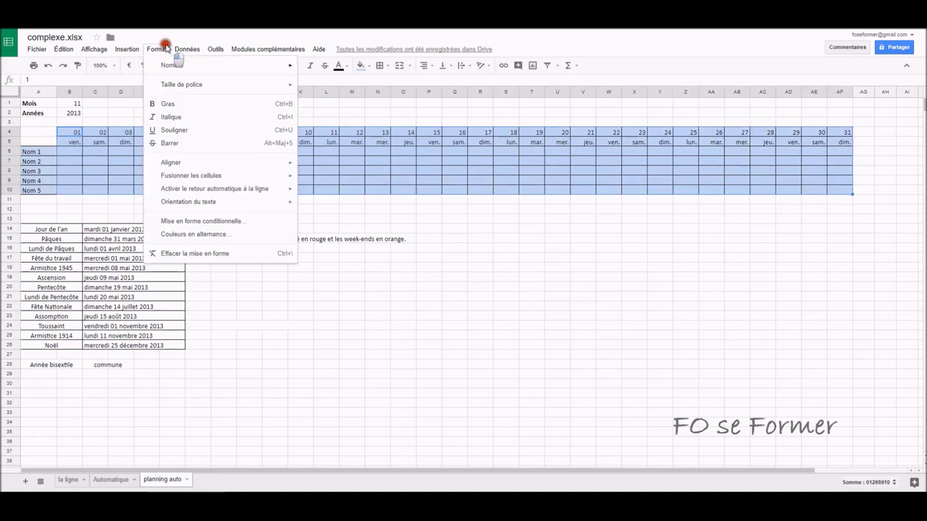
left_click(174, 221)
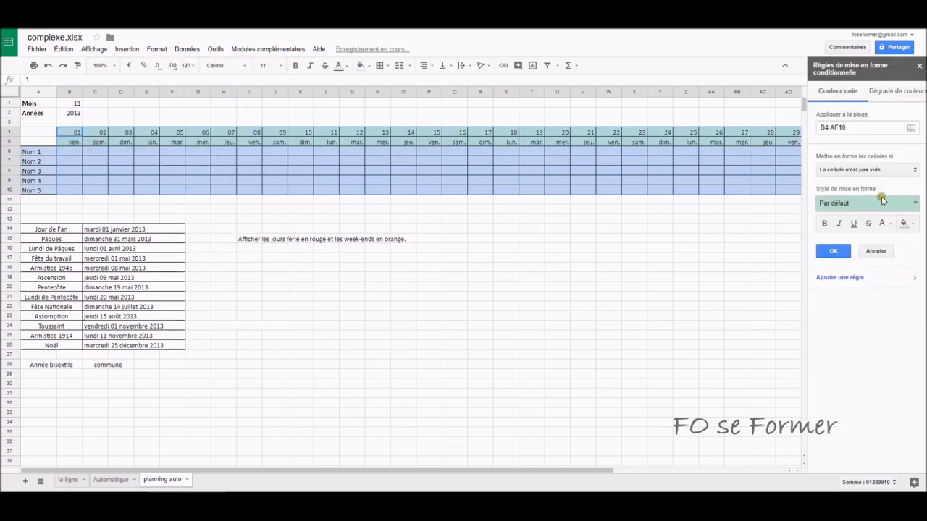
left_click(902, 169)
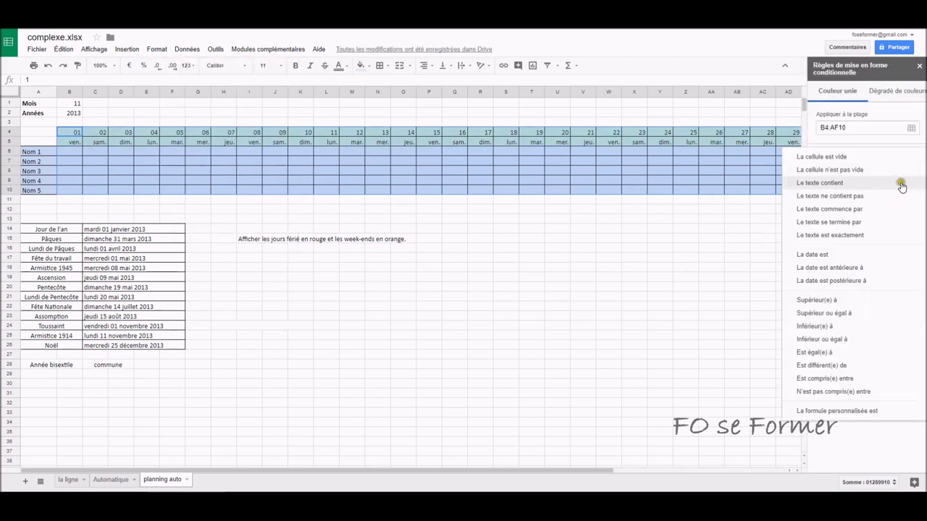
left_click(873, 410)
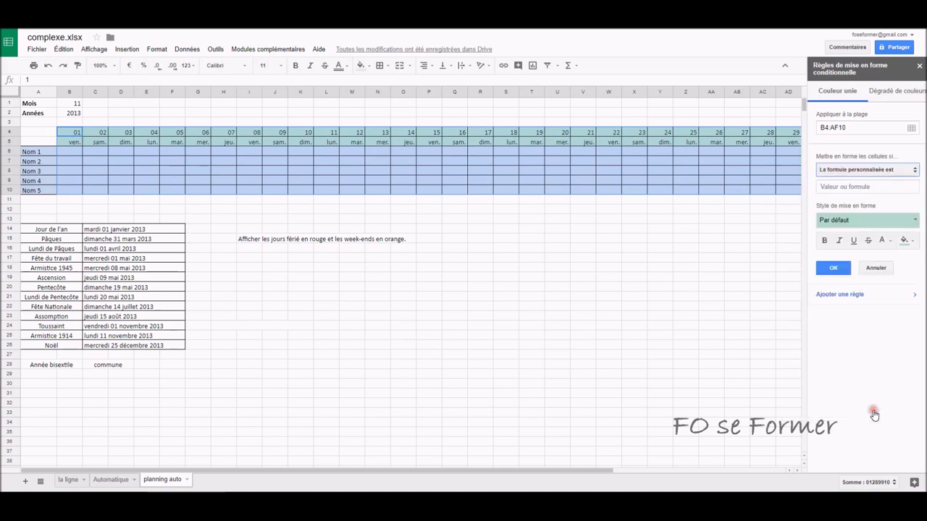
Enter the custom formula =joursem(b$5;2)>5 to pick out the weekend columns.
left_click(869, 188)
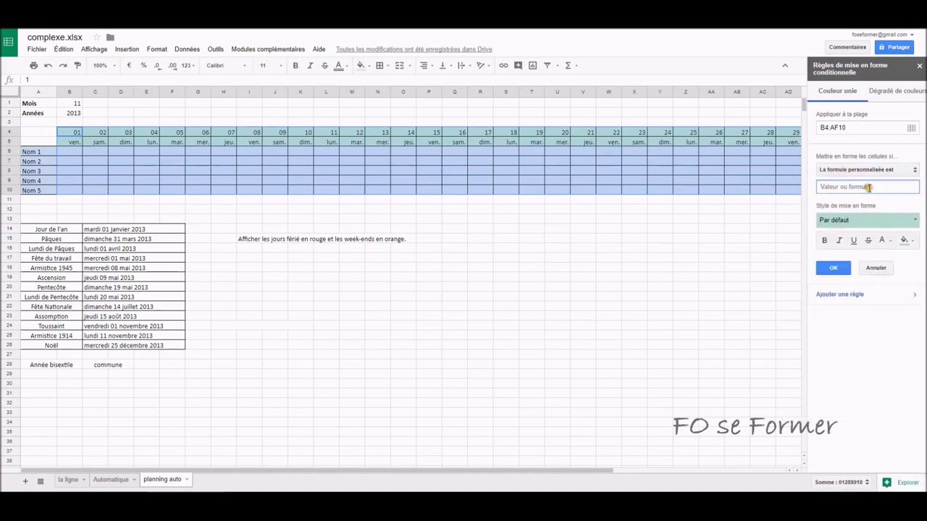
type("=jours")
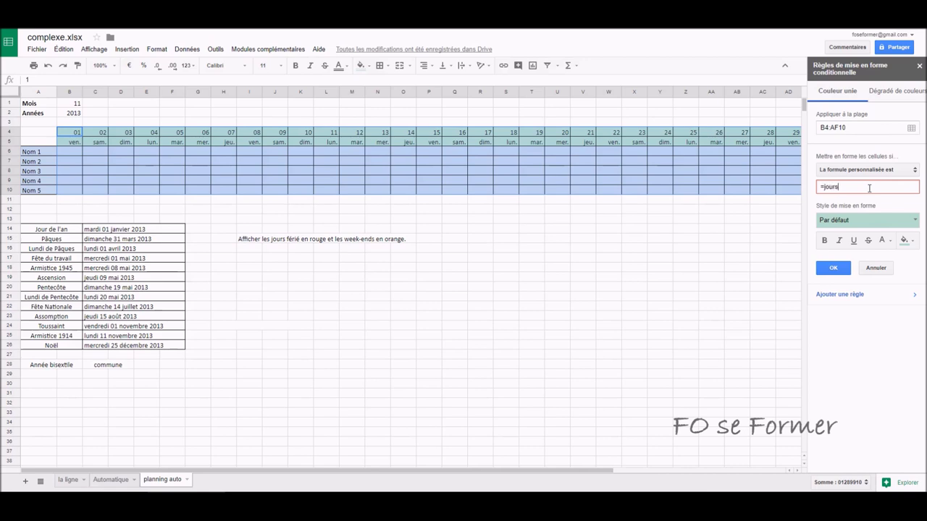
type("i")
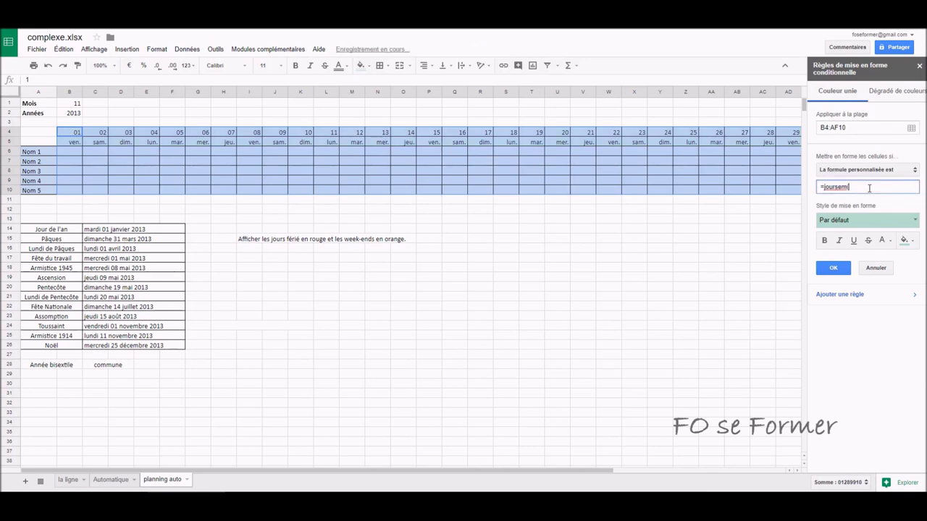
type("(")
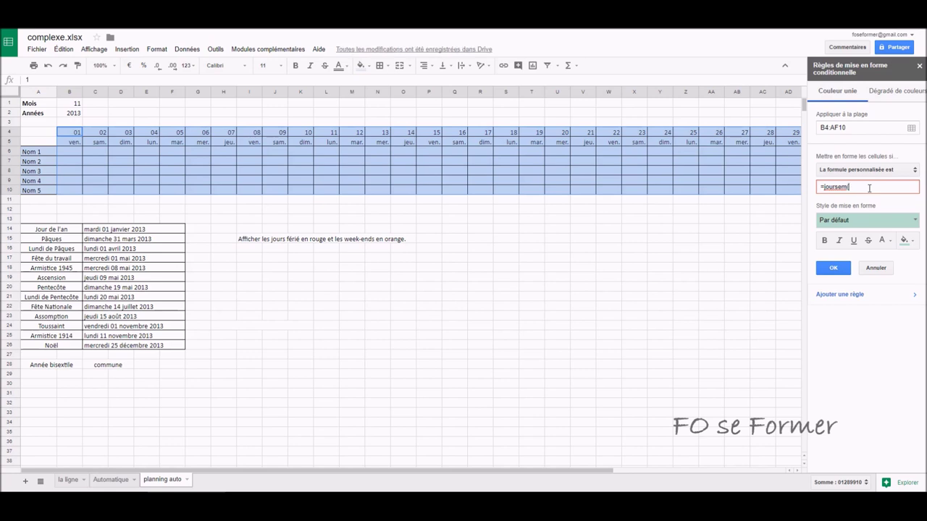
left_click(866, 182)
left_click(69, 144)
left_click(140, 139)
type("(")
type(")")
type(")")
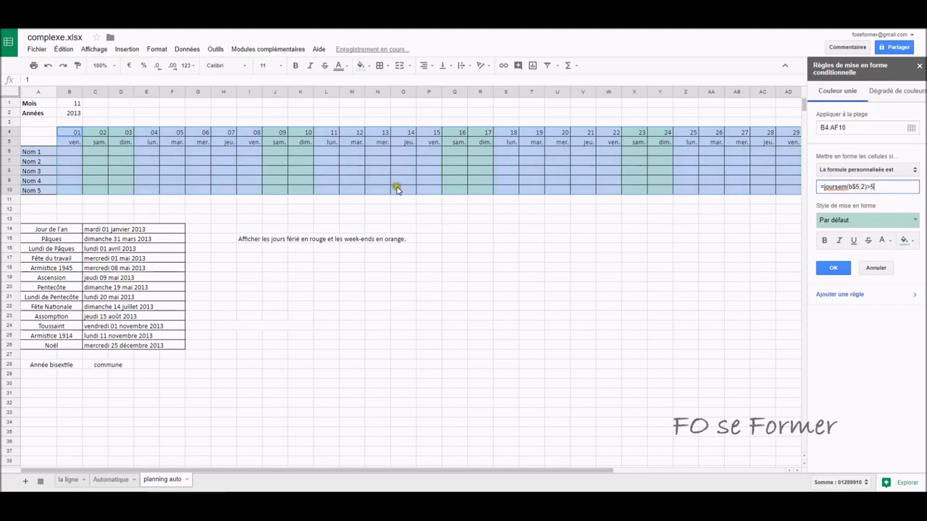
Set the weekend rule's fill colour to orange.
left_click(907, 242)
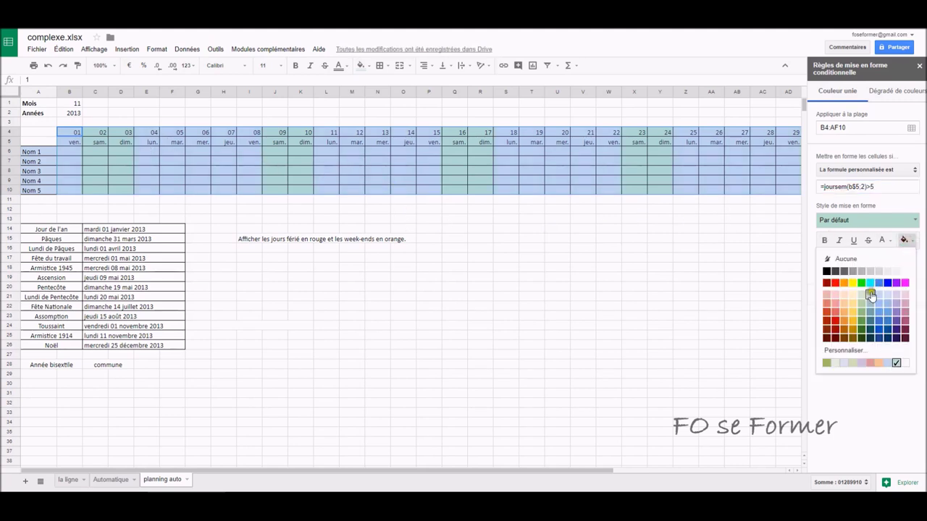
left_click(844, 313)
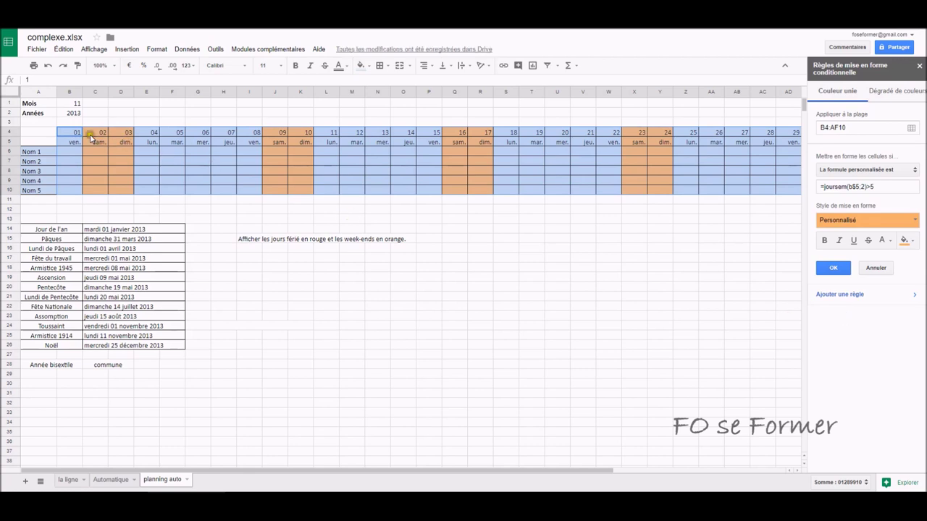
Add another rule and replace its copied formula with =nb.si($c$14:$f$26;b$5).
left_click(846, 294)
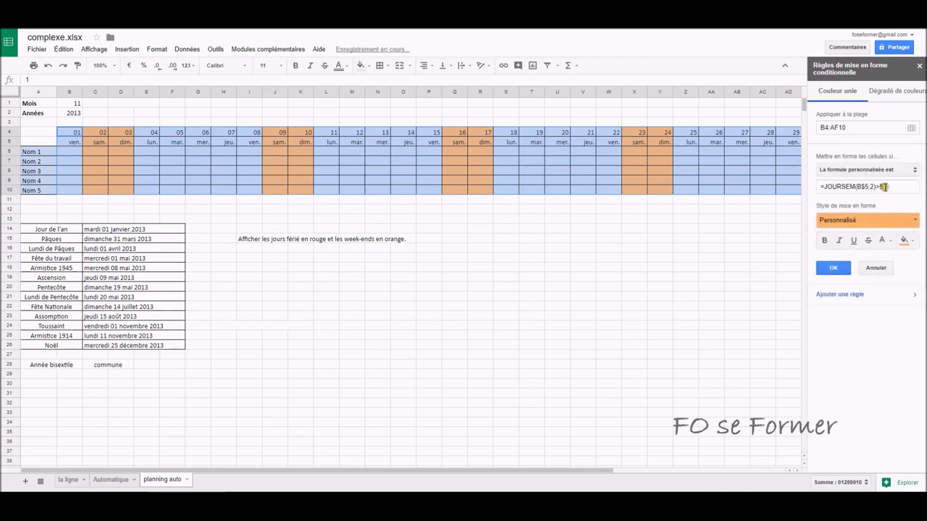
left_click(884, 188)
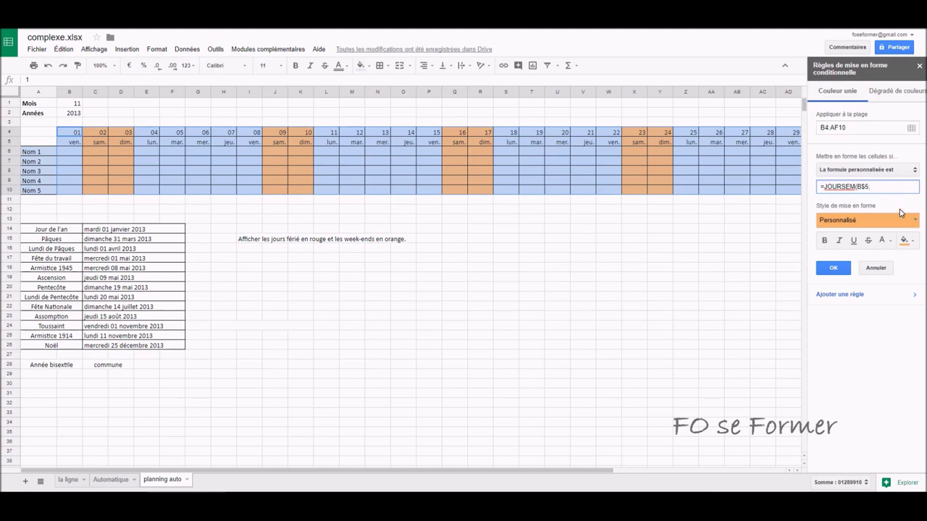
key("BackSpace")
key("BackSpace")
key("BackSpace")
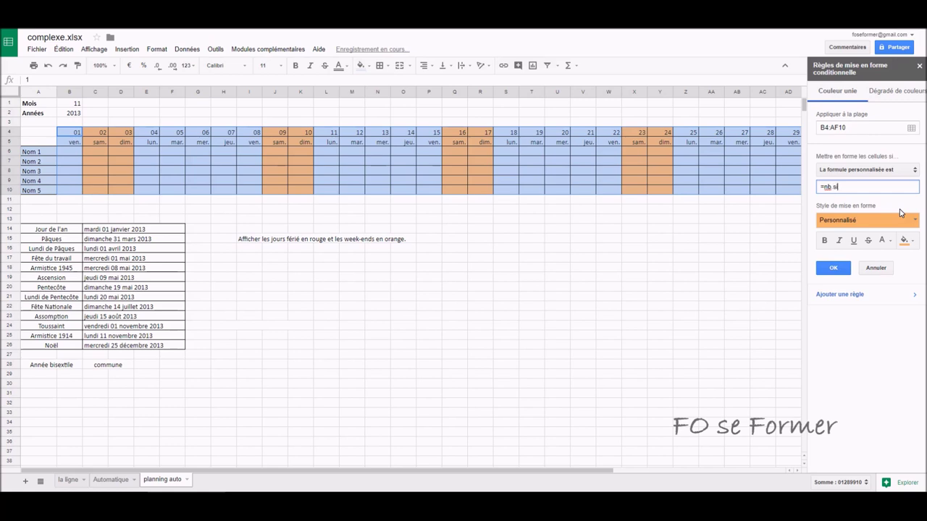
type("($c$14:$f$26;b$5")
Fill the holiday rule red, save it, and close the rules panel.
left_click(913, 243)
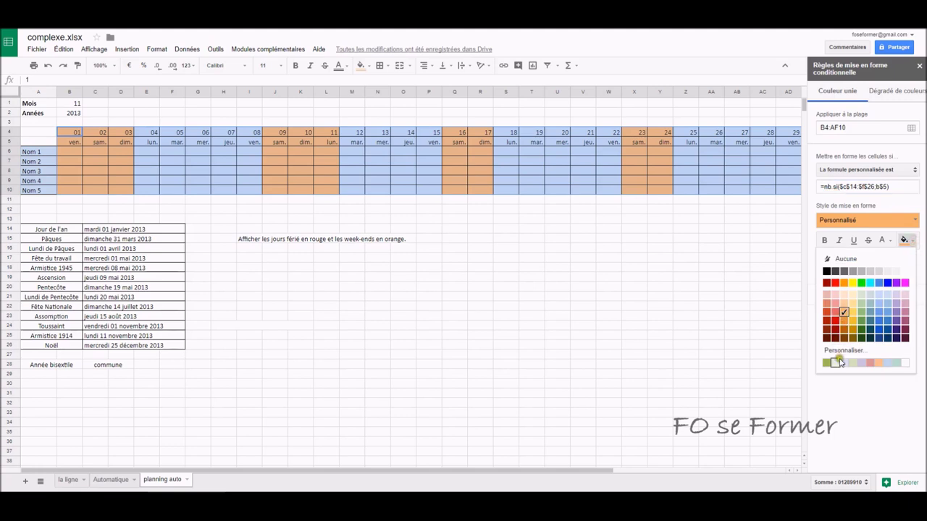
left_click(835, 282)
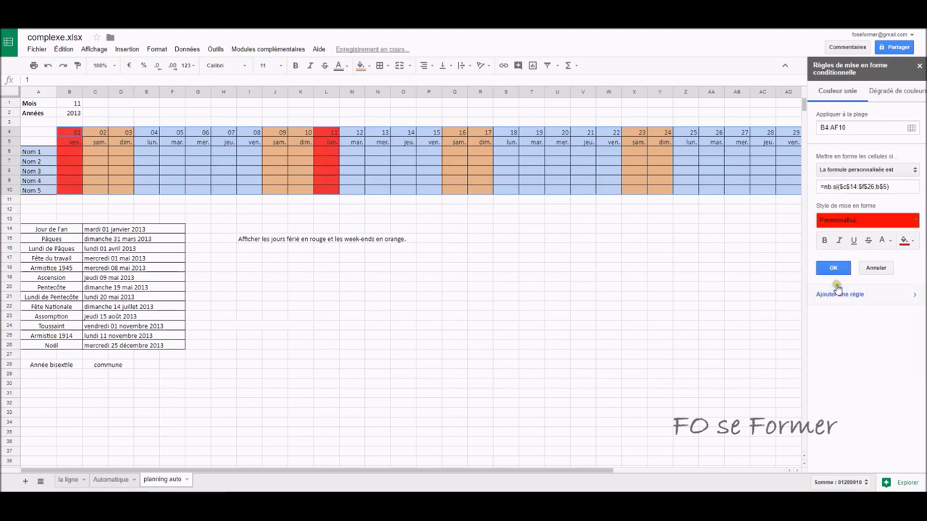
left_click(837, 270)
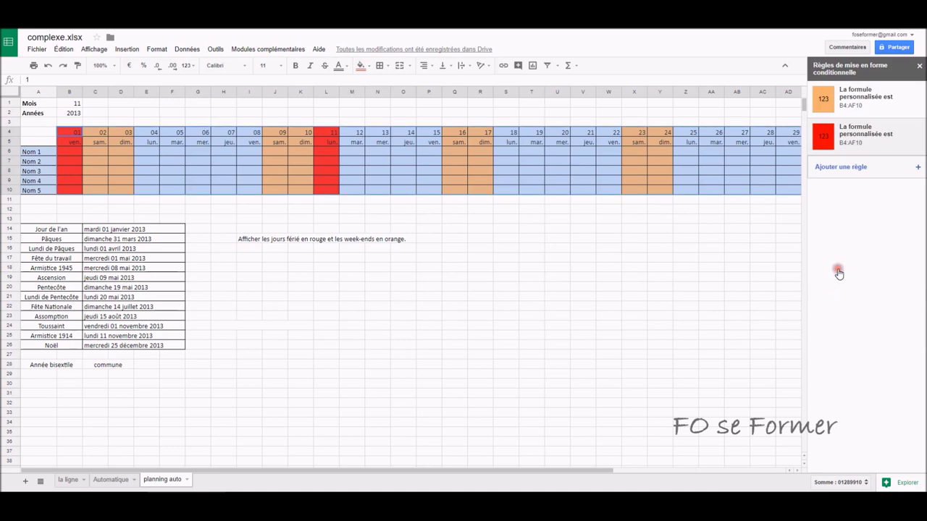
left_click(918, 66)
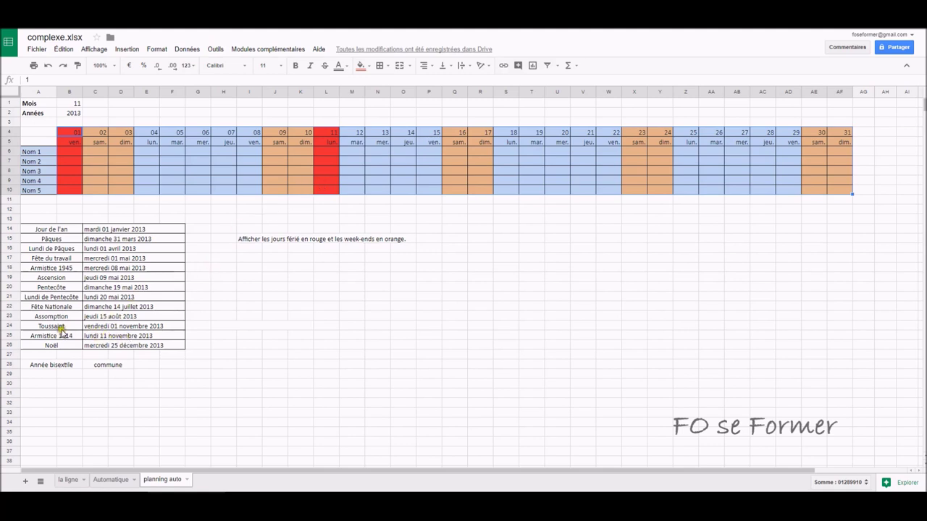
Set the planning to month 7 in B1 and year 2014 in B2.
left_click(75, 106)
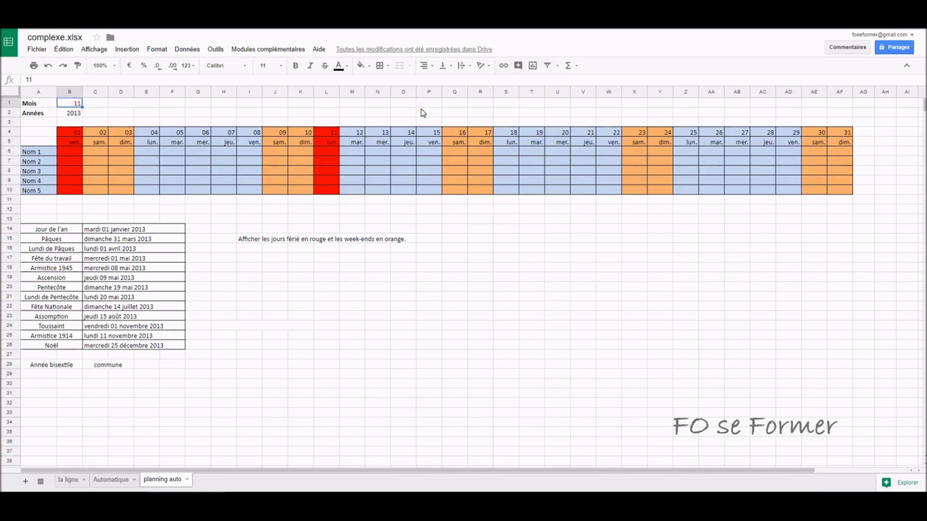
type("7")
key("Return")
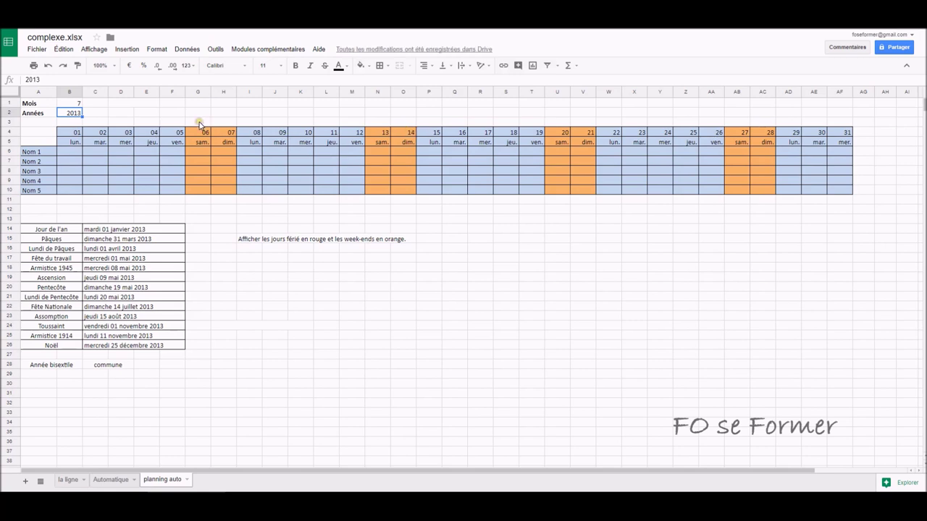
type("20")
key("Return")
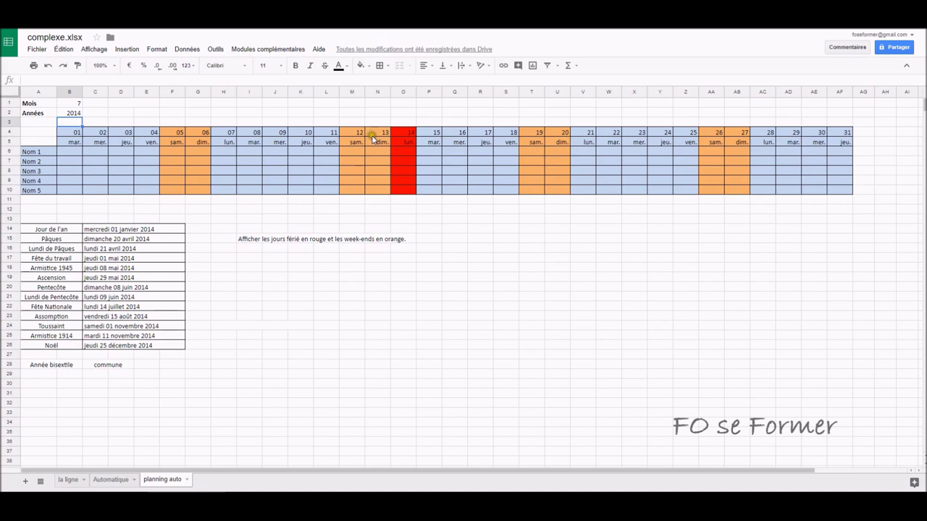
Change the planning to May 2018 with 5 in B1 and 2018 in B2.
left_click(77, 104)
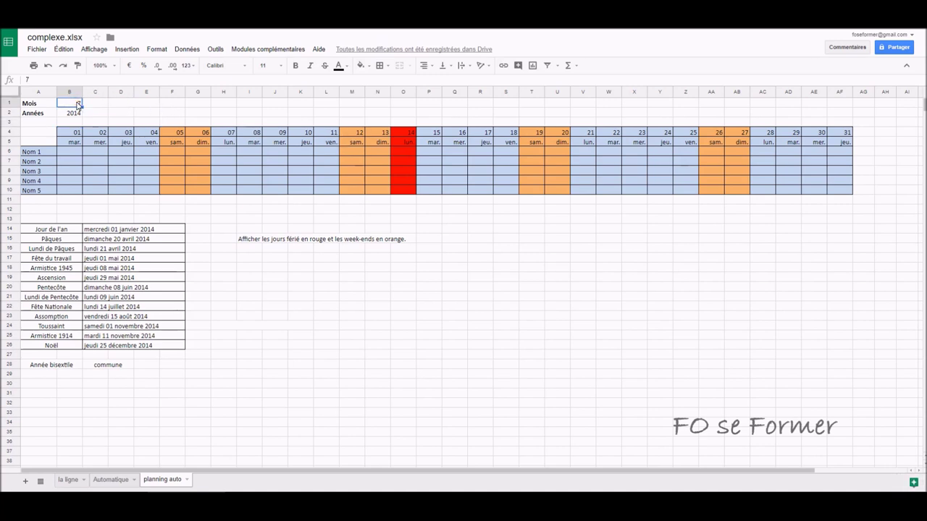
type("5")
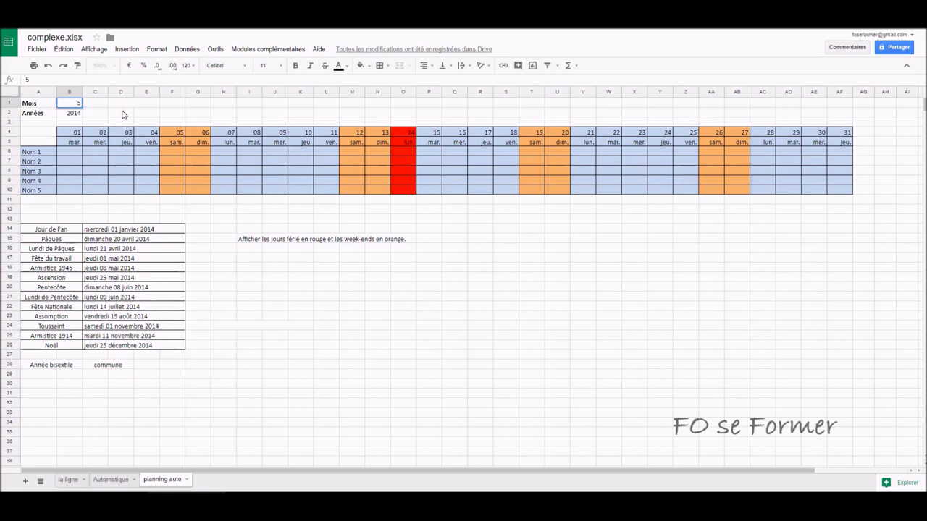
key("Return")
type("2")
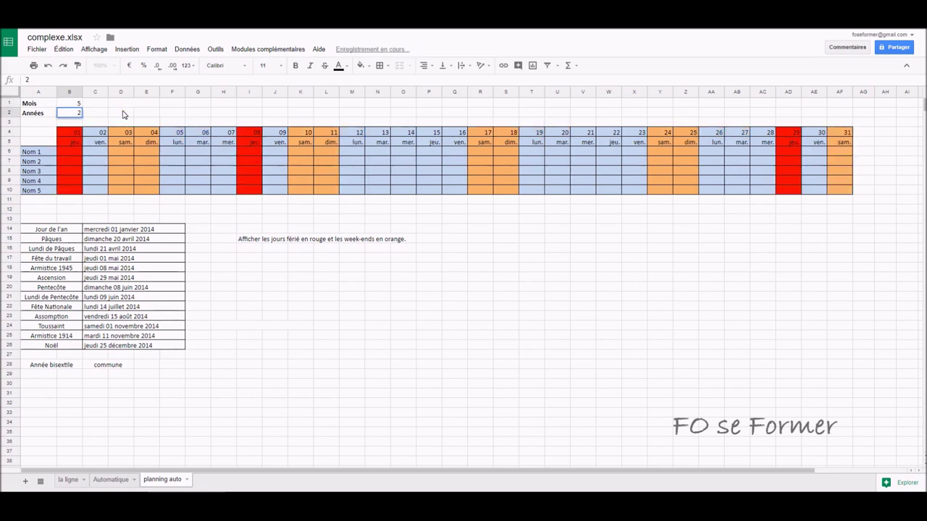
type("018")
key("Return")
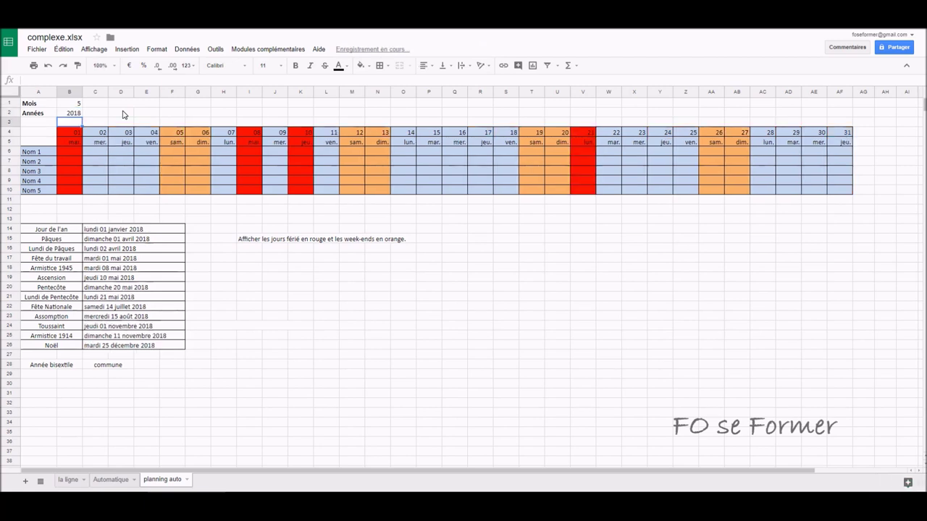